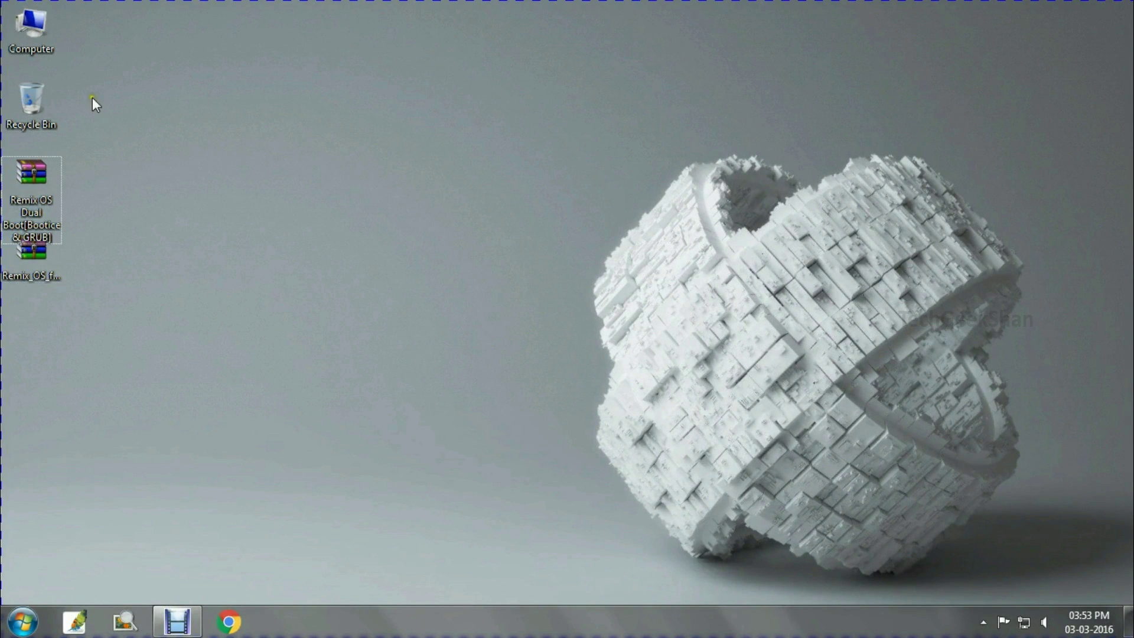
From the Computer window, search Start for 'disk management' and open the partition manager
double_click(33, 27)
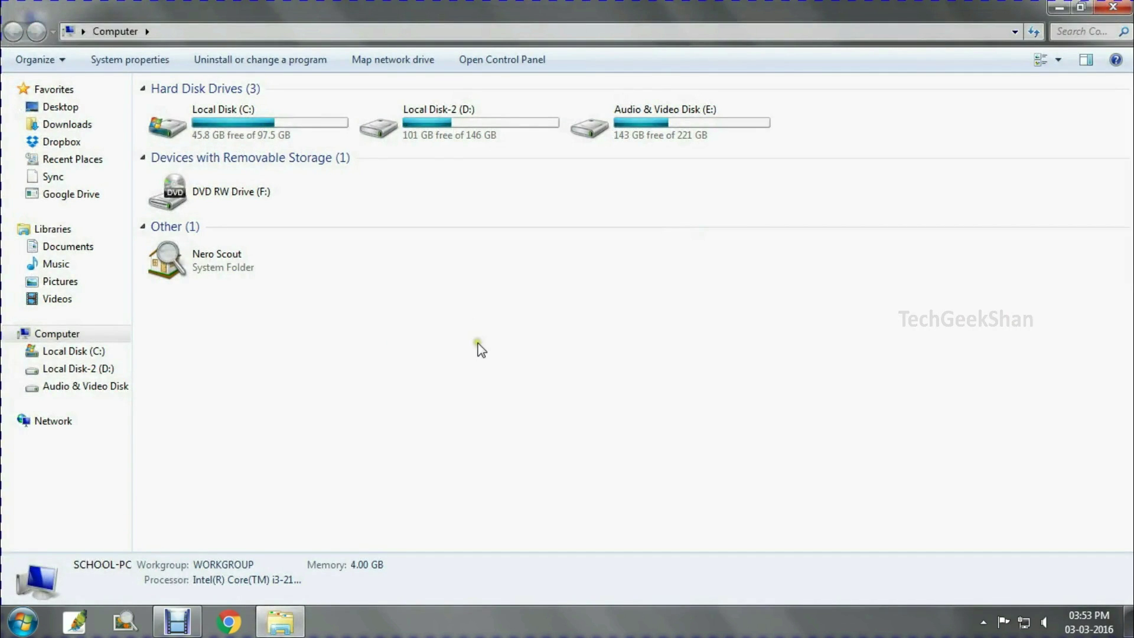
key(super)
text(disk manage)
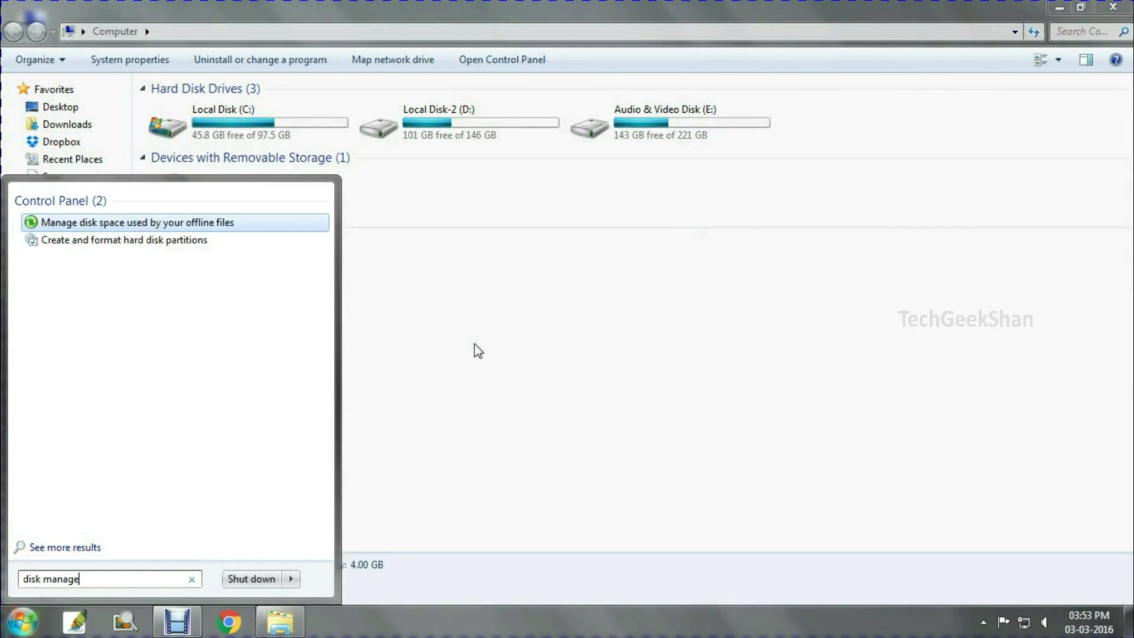
text(men)
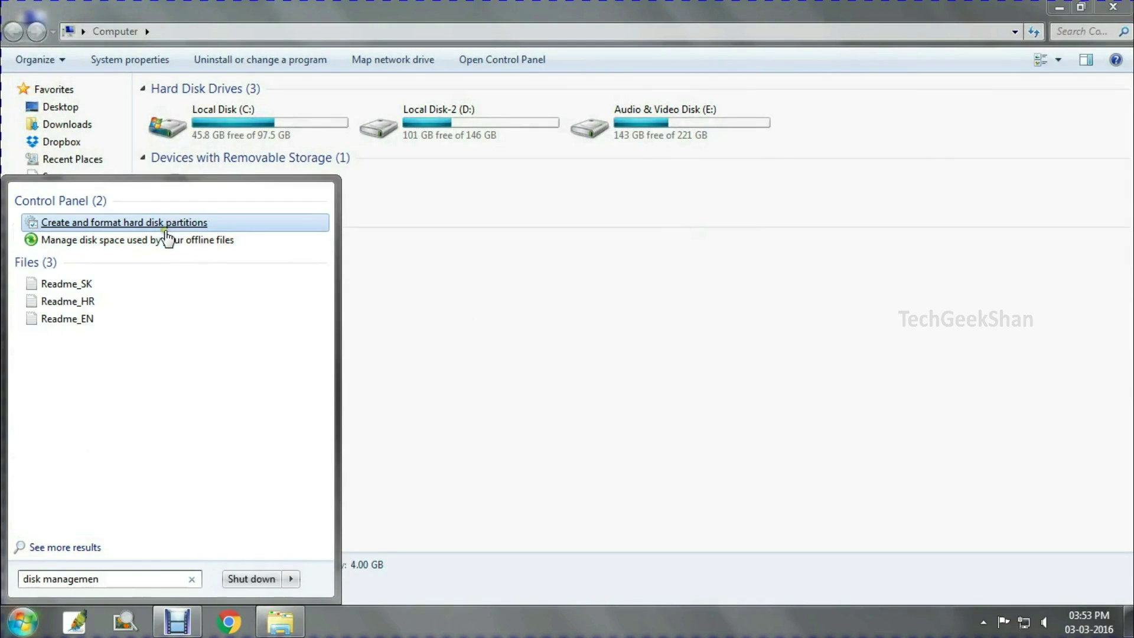
click(165, 225)
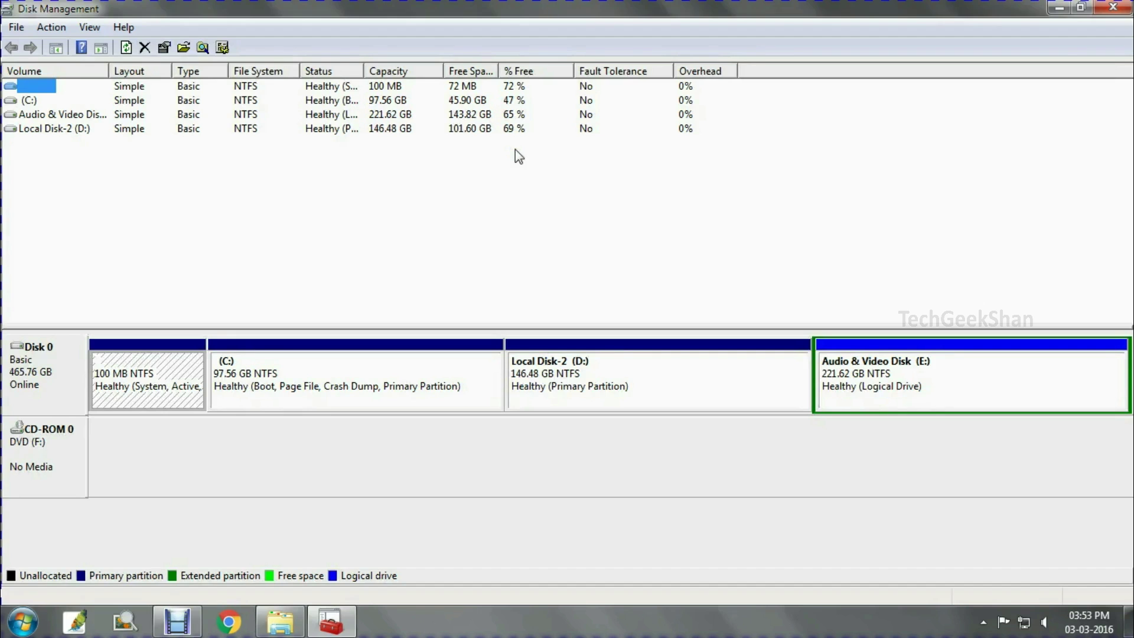
Open the Shrink Volume dialog for Audio & Video Disk (E:) and launch Calculator
right_click(864, 375)
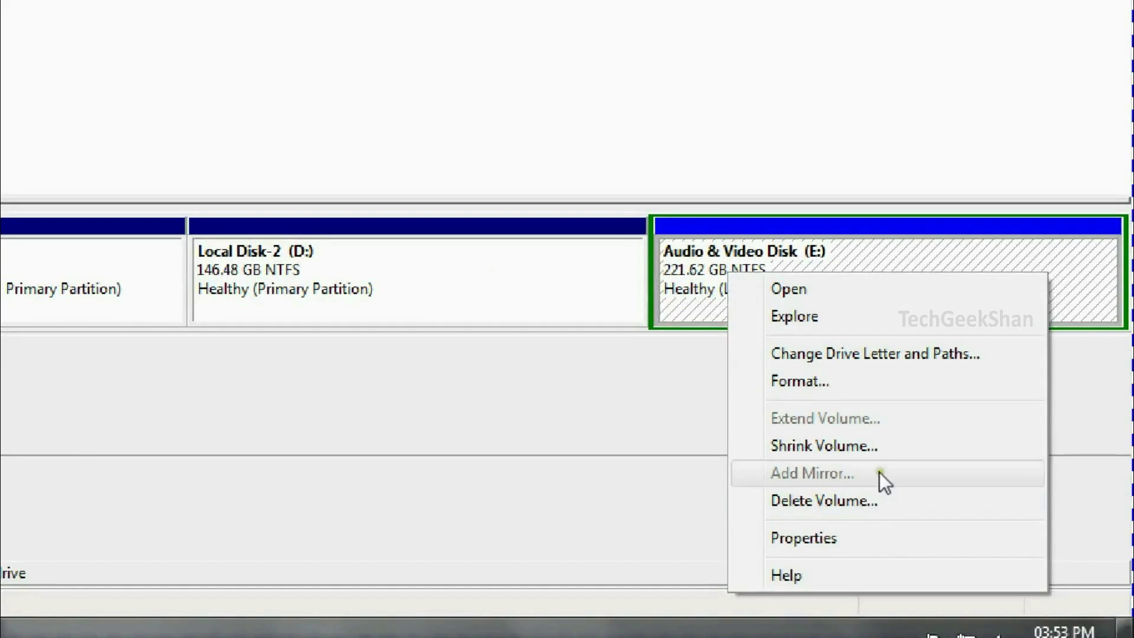
click(968, 491)
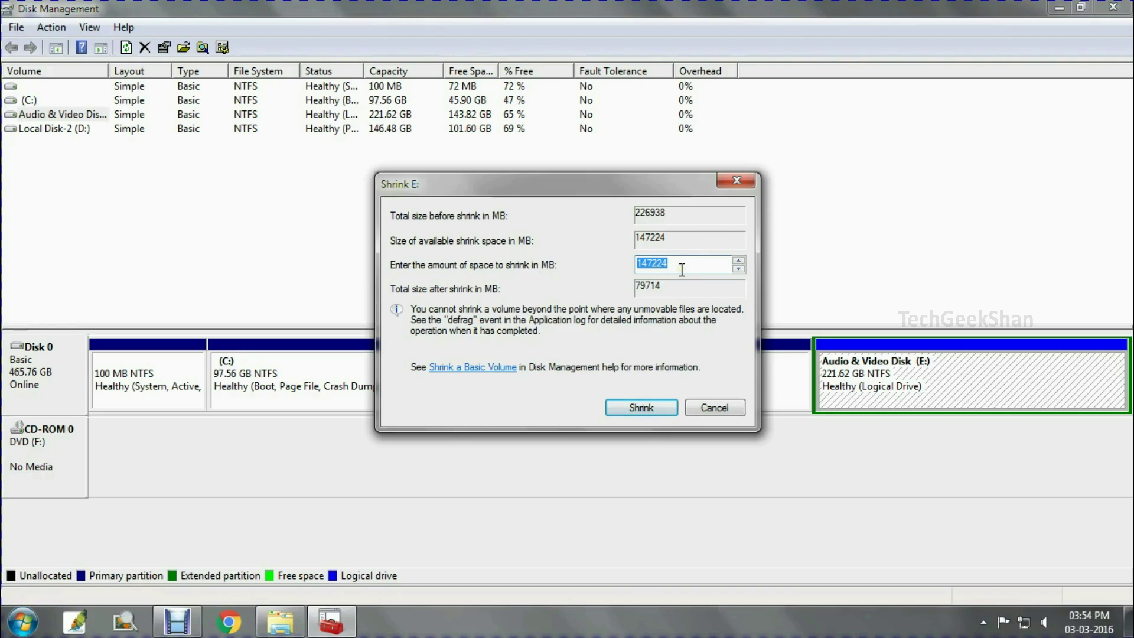
key(super)
text(cal)
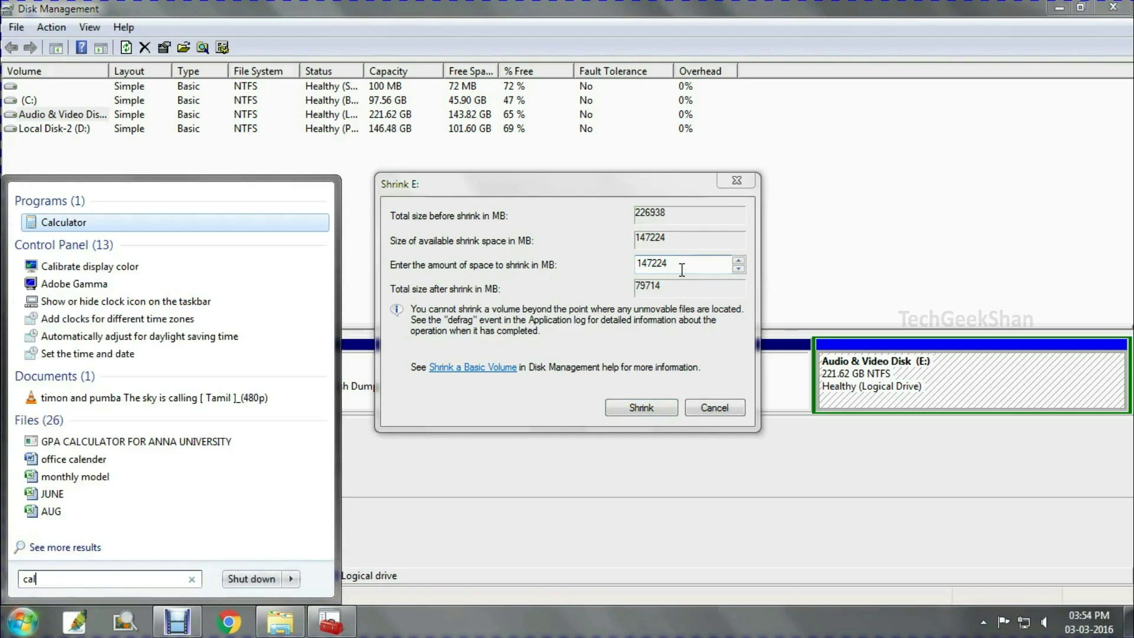
click(260, 219)
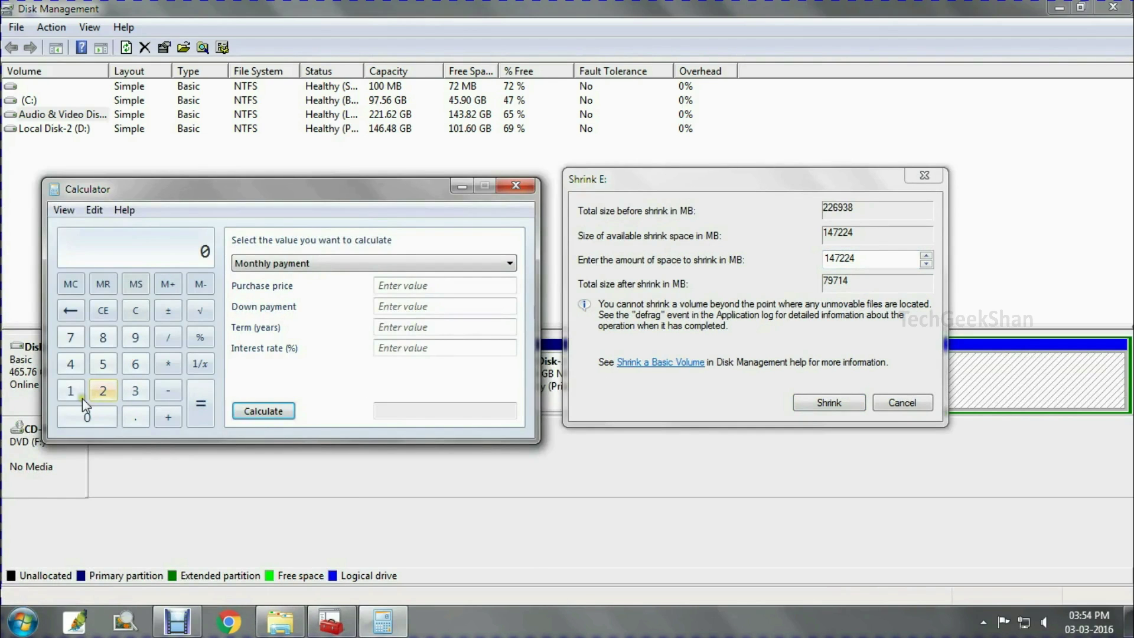
Compute 16 × 1024 in Calculator to get 16384 MB
click(70, 392)
click(135, 363)
click(168, 364)
click(70, 392)
click(86, 417)
click(103, 390)
click(70, 364)
click(198, 402)
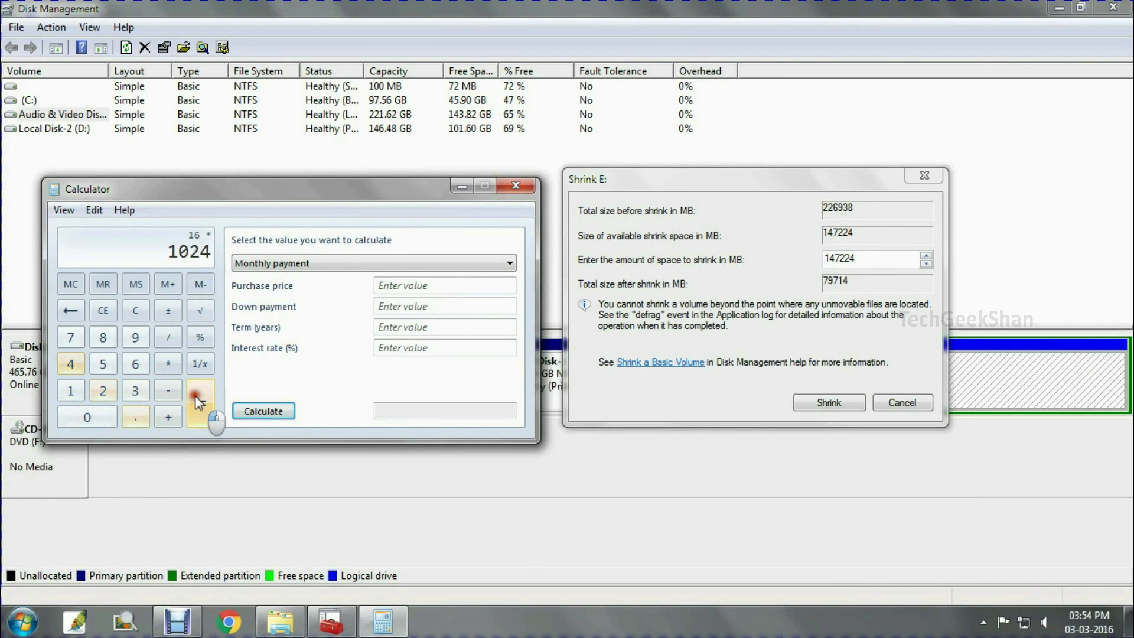
Shrink E: by 16384 MB, leaving 16.00 GB of free space beside it
click(515, 187)
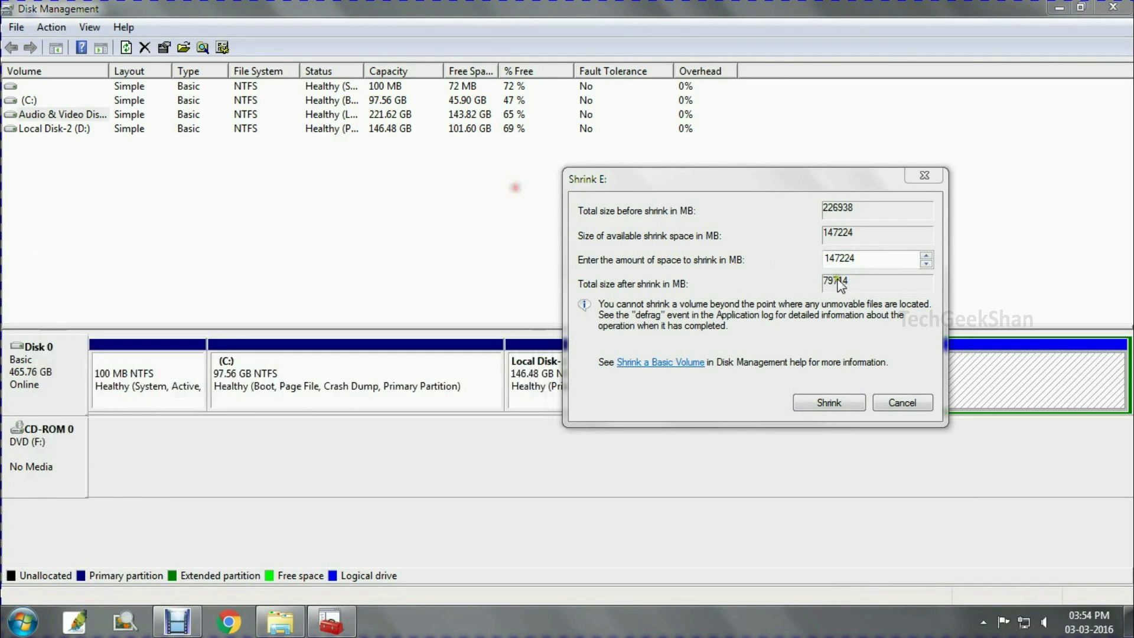
double_click(821, 263)
text(16384)
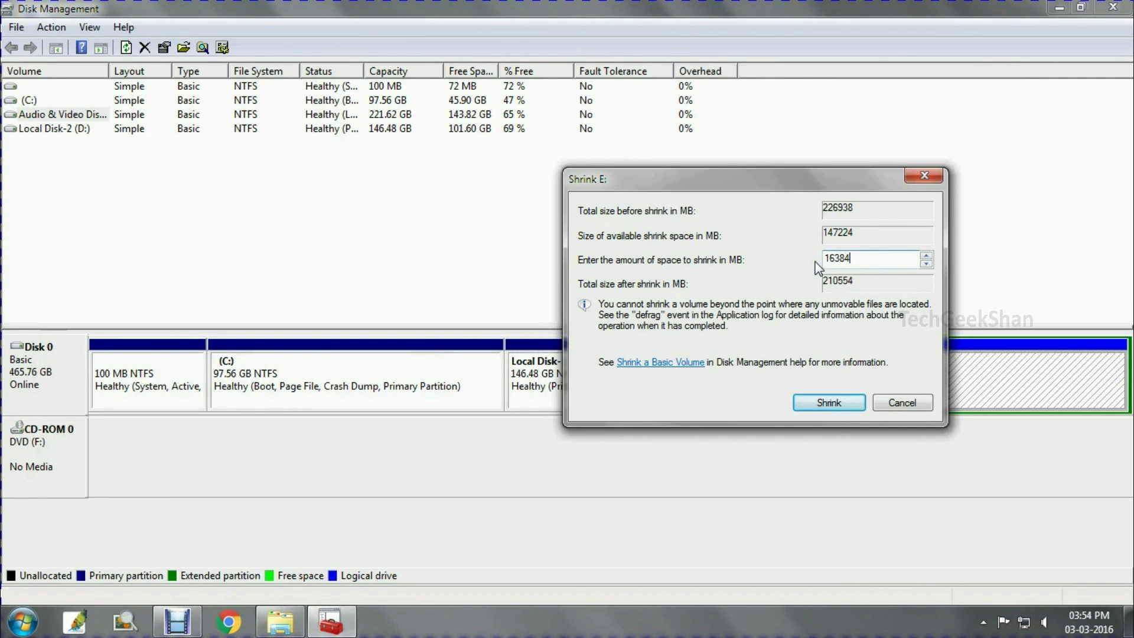
drag(797, 194, 599, 190)
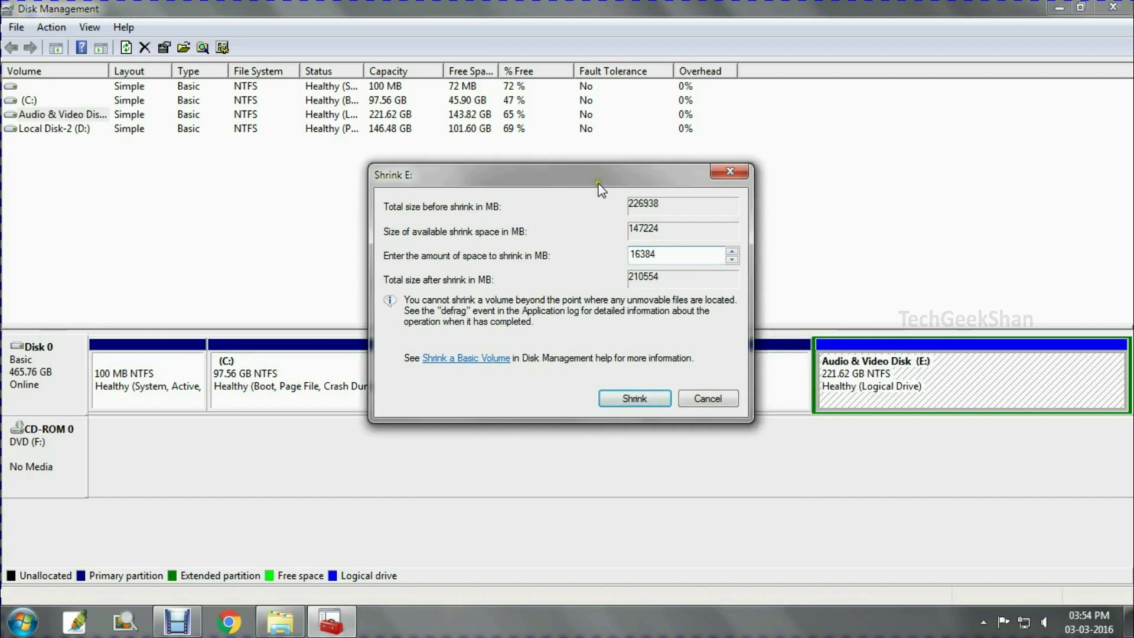
click(623, 404)
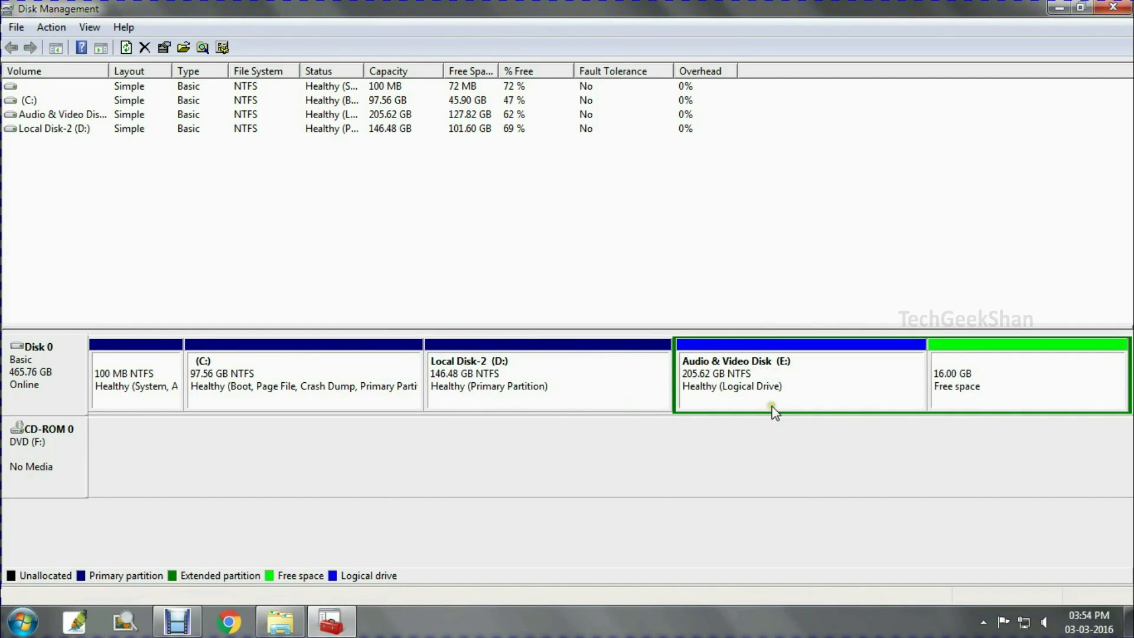
click(973, 371)
Create a 16383 MB FAT32 simple volume labelled Remix Beta (G:) in the free space
right_click(972, 370)
click(983, 378)
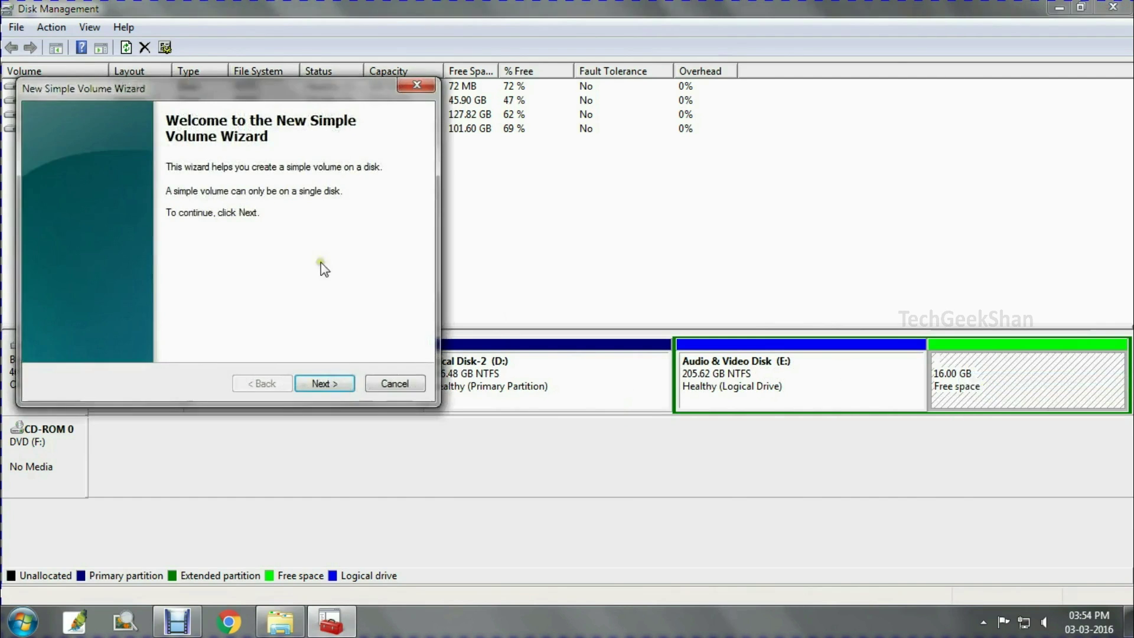
click(454, 412)
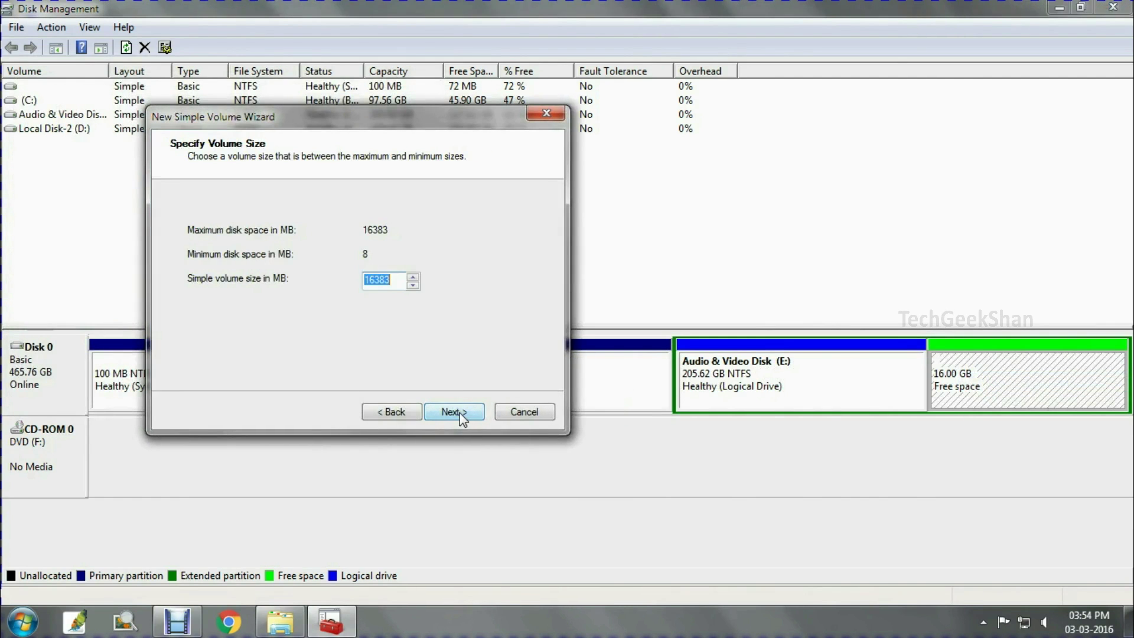
click(444, 407)
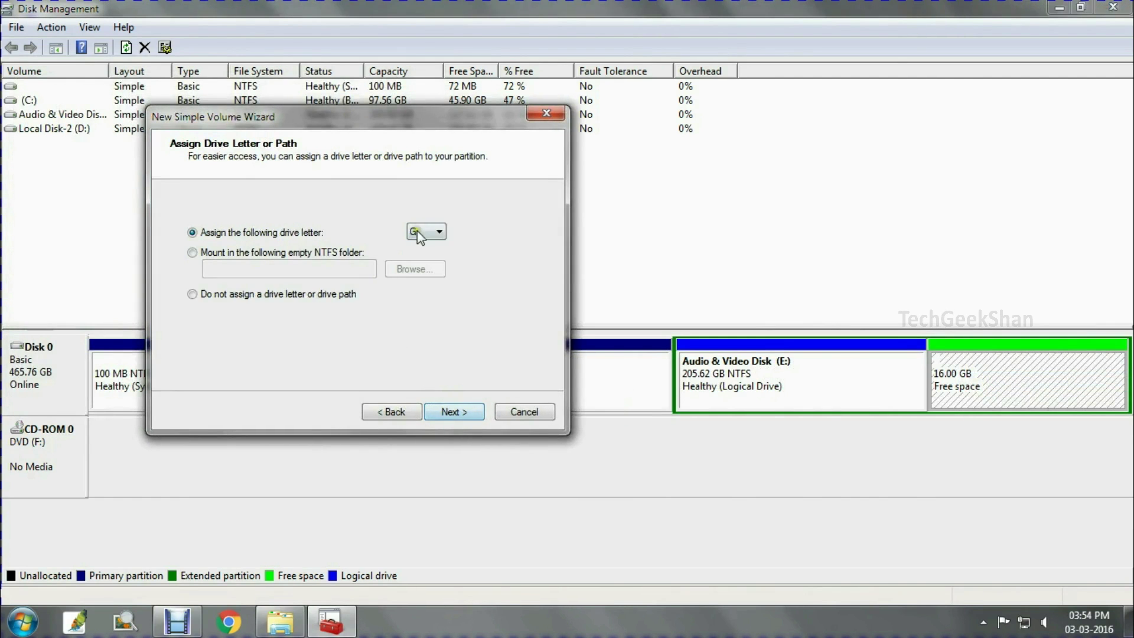
click(468, 415)
click(395, 271)
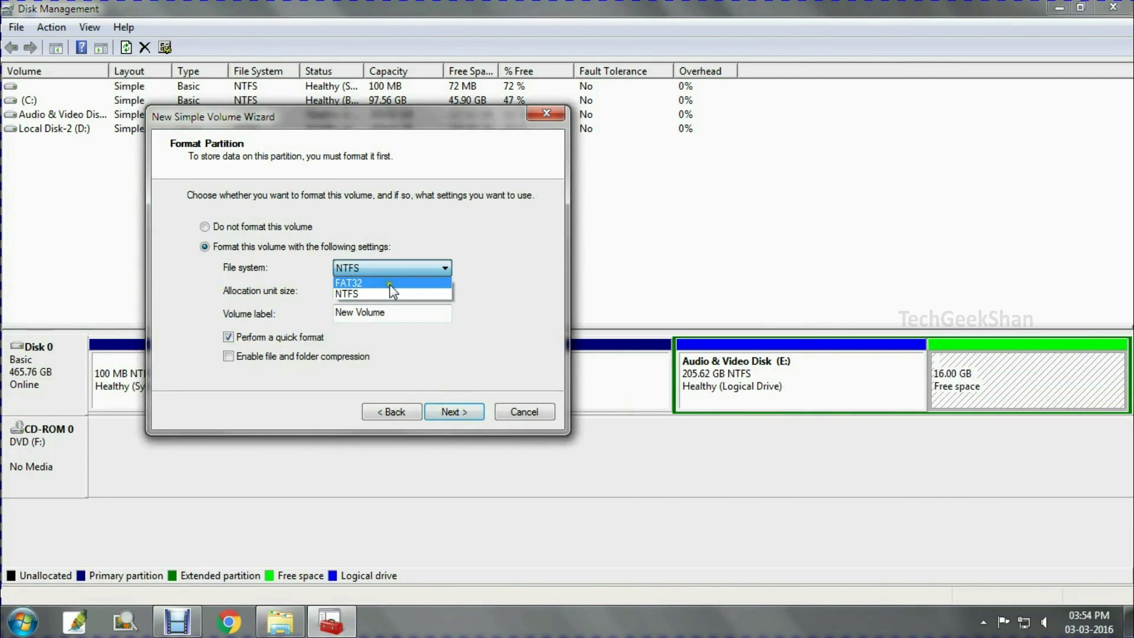
click(378, 295)
drag(399, 313, 257, 319)
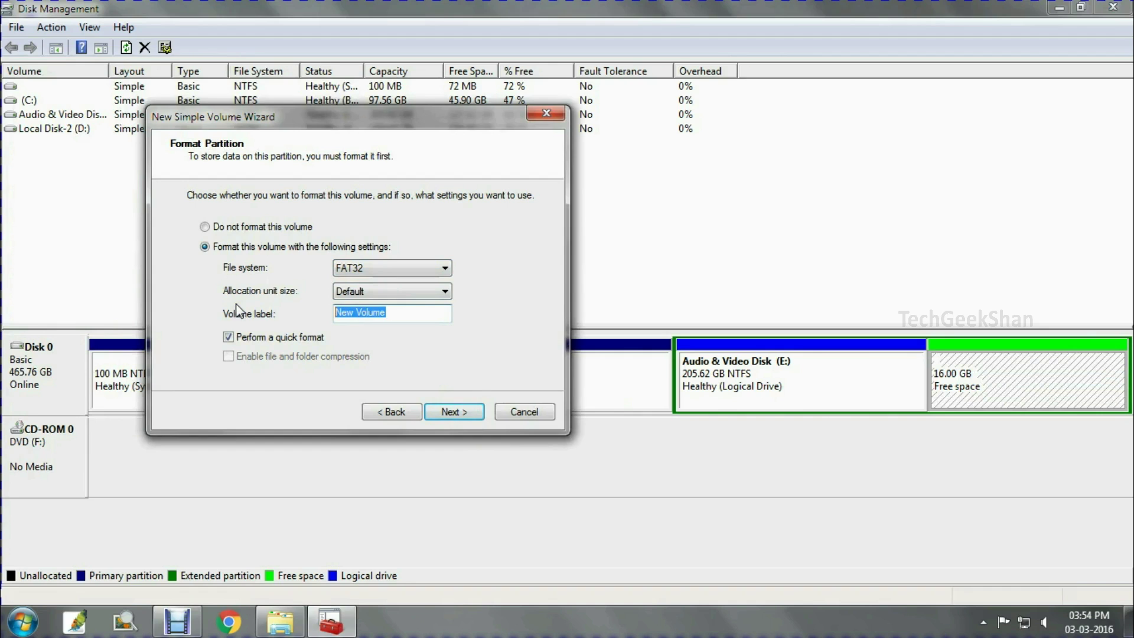
text(Remix Beta)
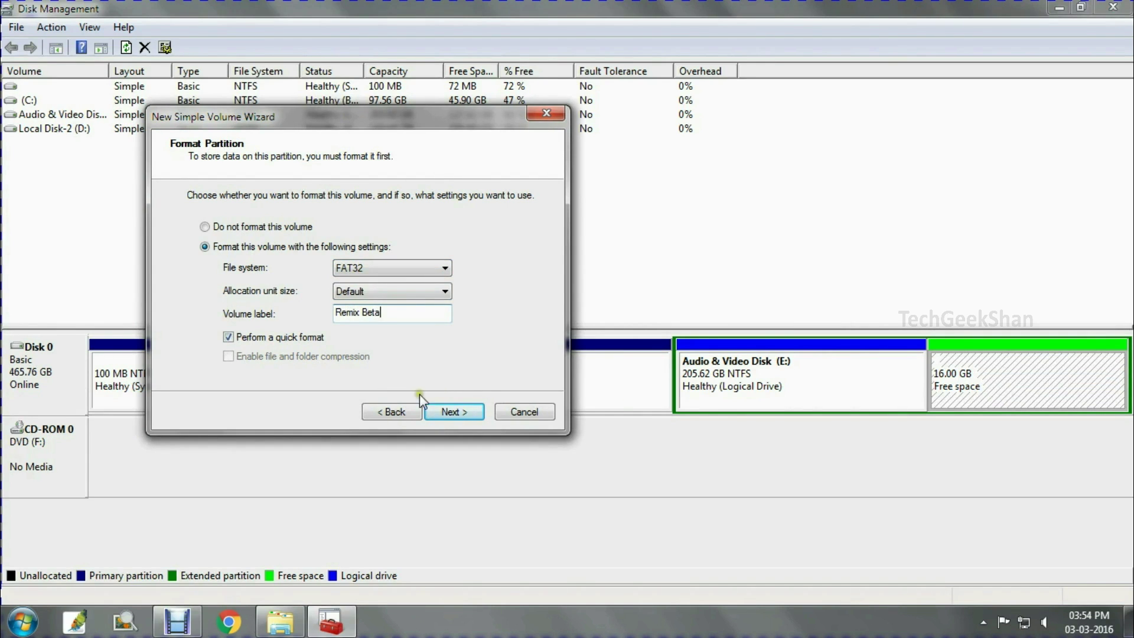
click(445, 410)
click(448, 409)
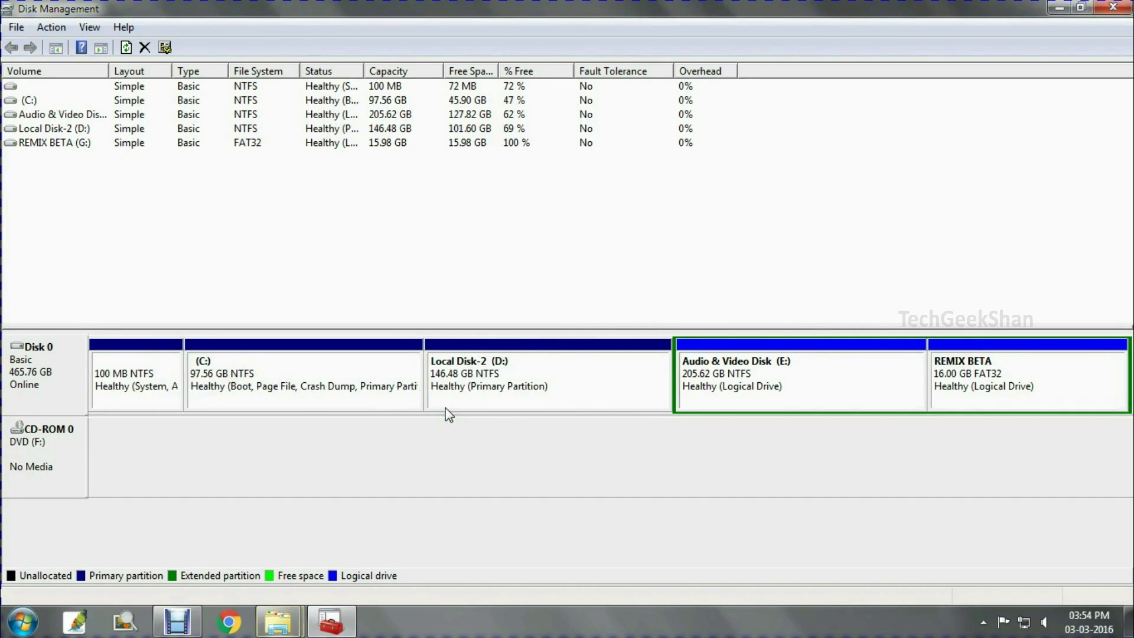
Close Disk Management, confirm REMIX BETA (G:) is empty, and snap Computer to the right half
click(1039, 383)
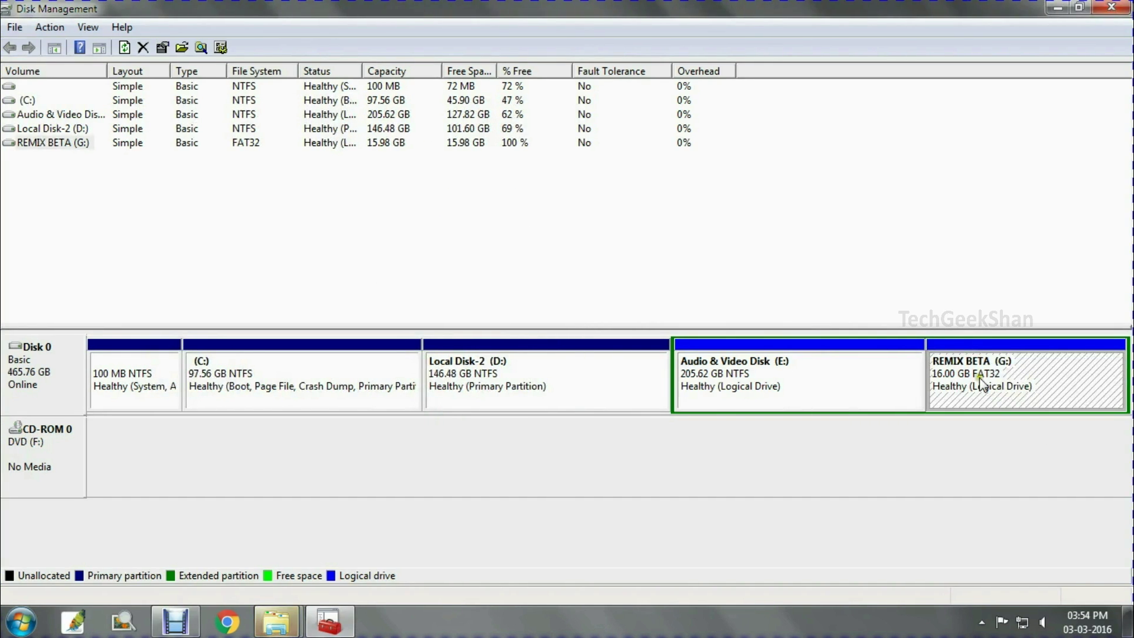
click(1112, 7)
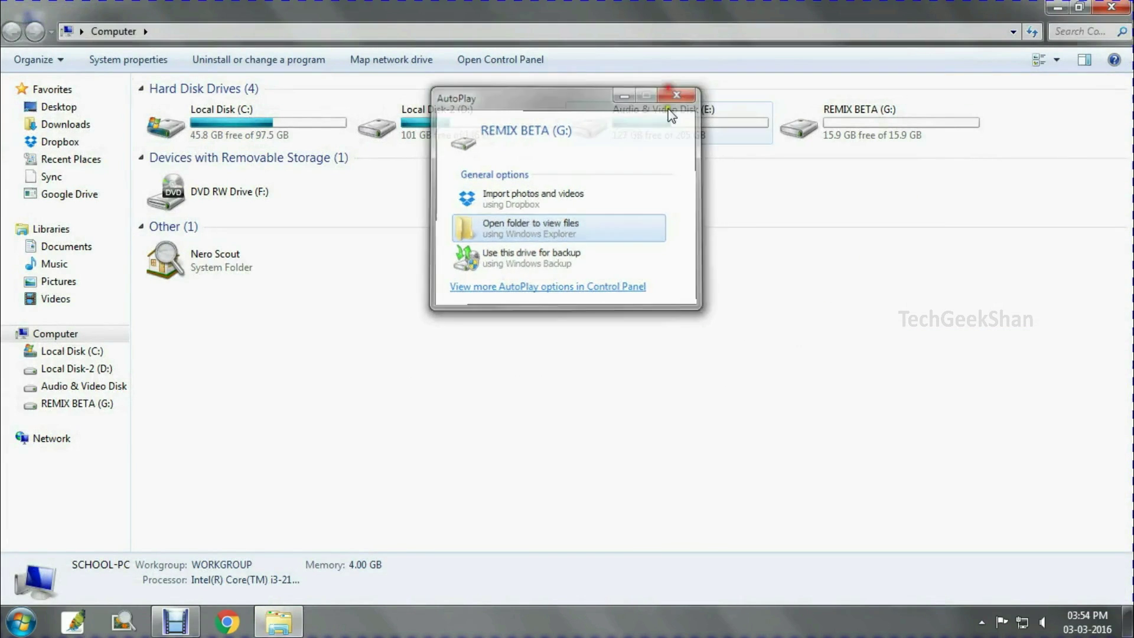
click(678, 93)
double_click(890, 121)
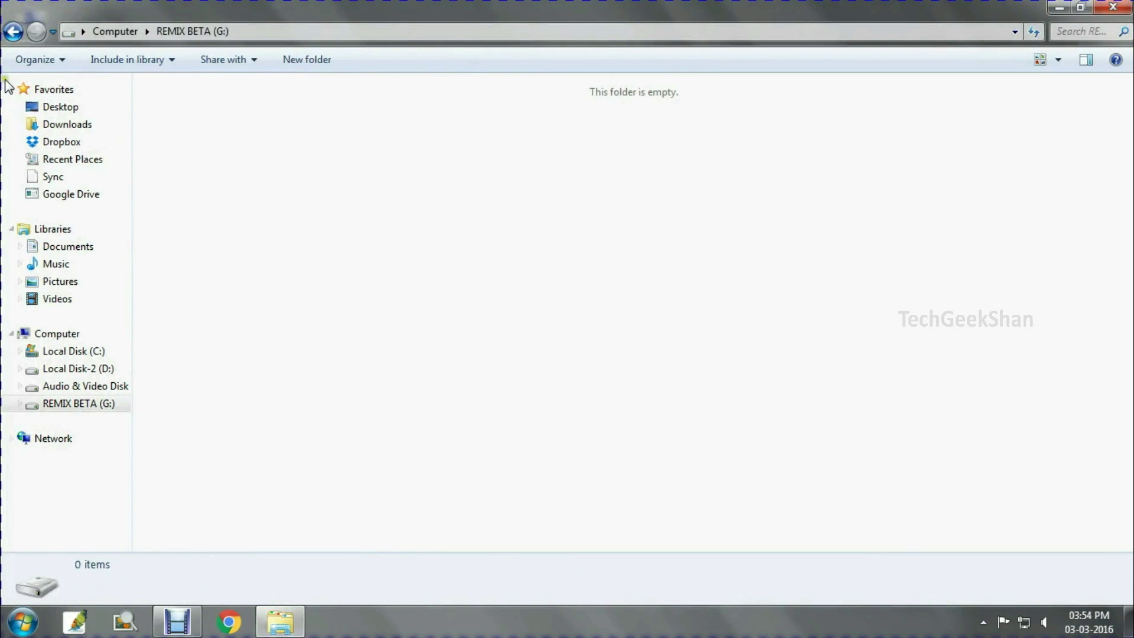
click(14, 33)
drag(644, 16, 1131, 239)
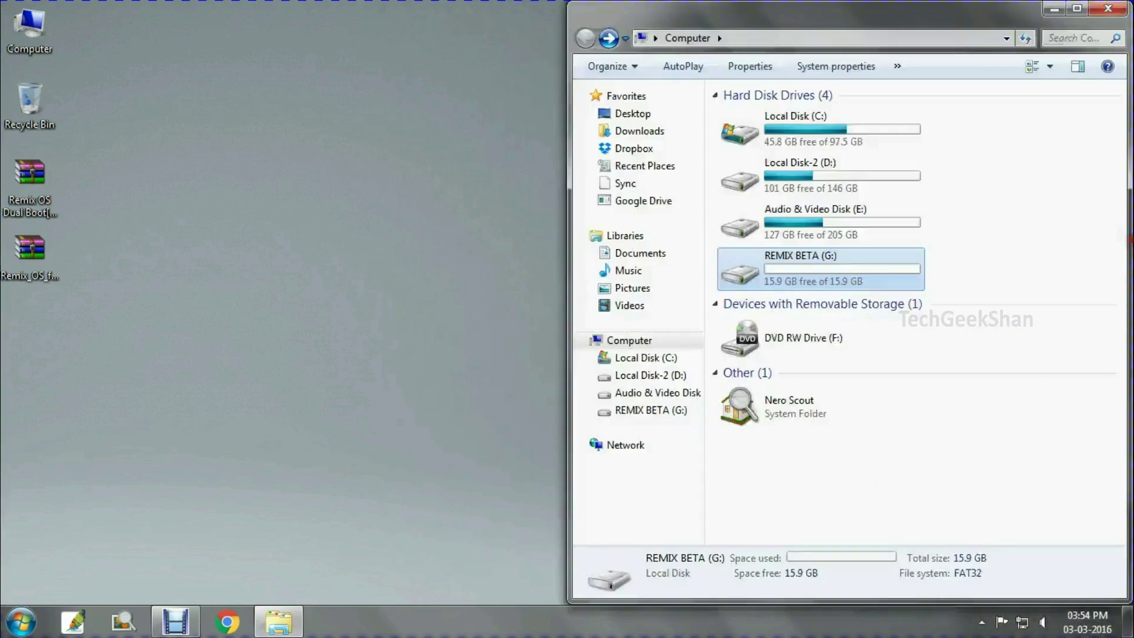
Extract the Remix OS for PC archive into a Remix_OS folder on the desktop
click(27, 260)
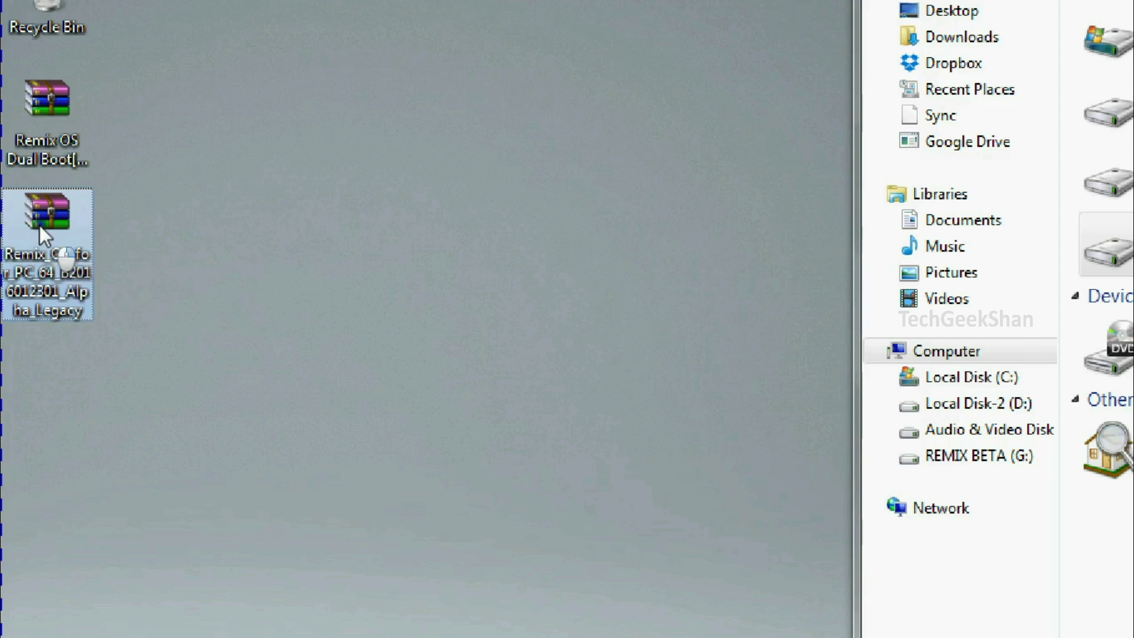
right_click(29, 257)
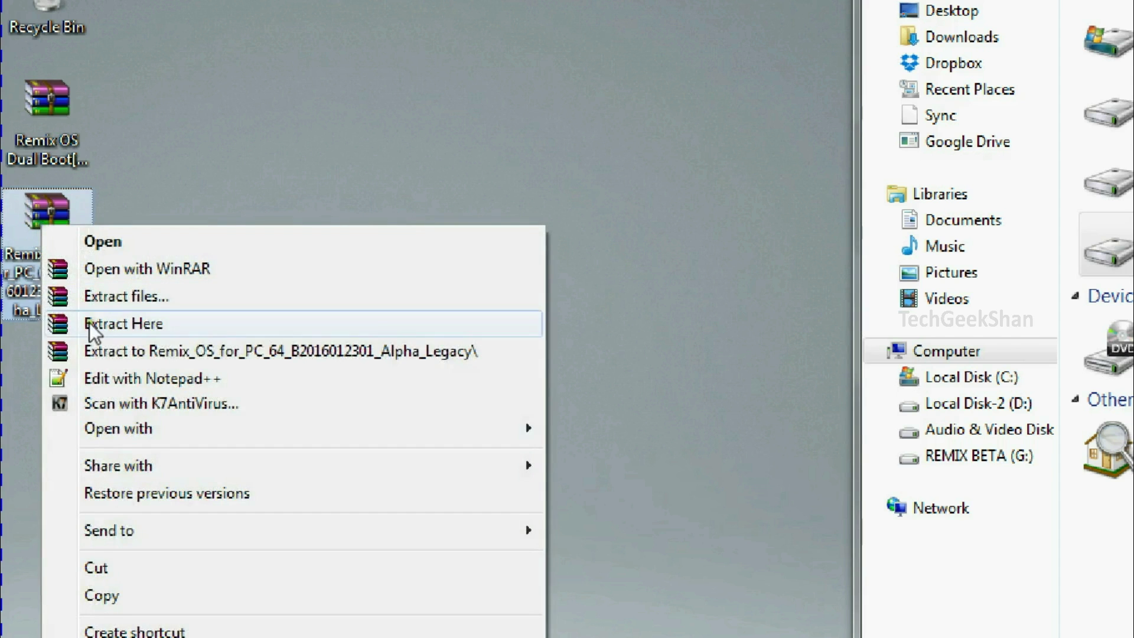
click(115, 351)
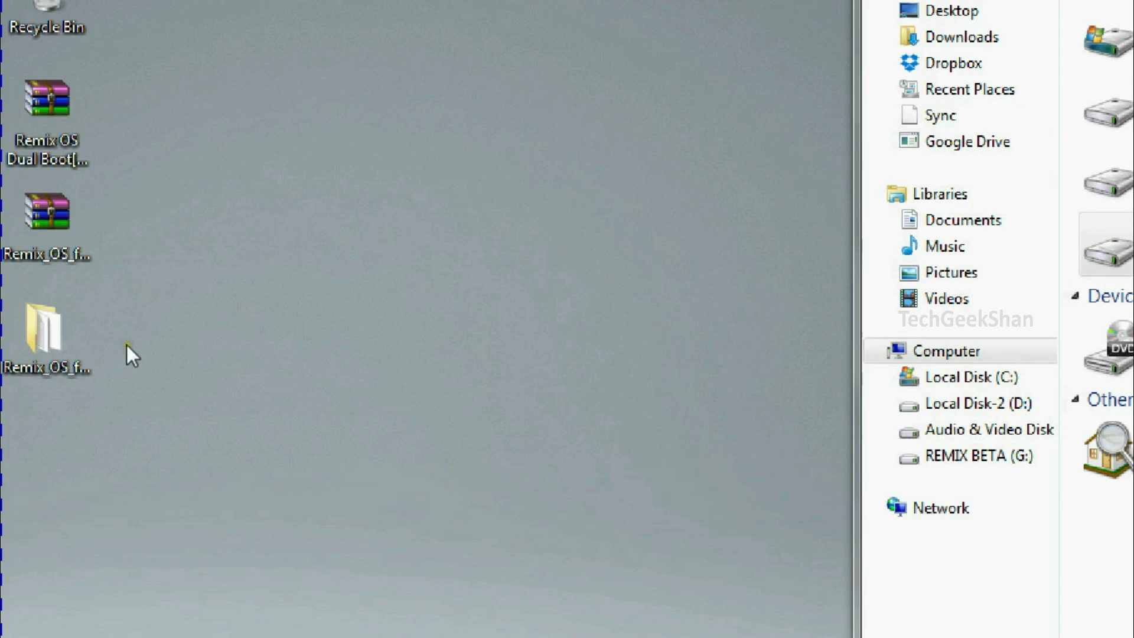
double_click(50, 342)
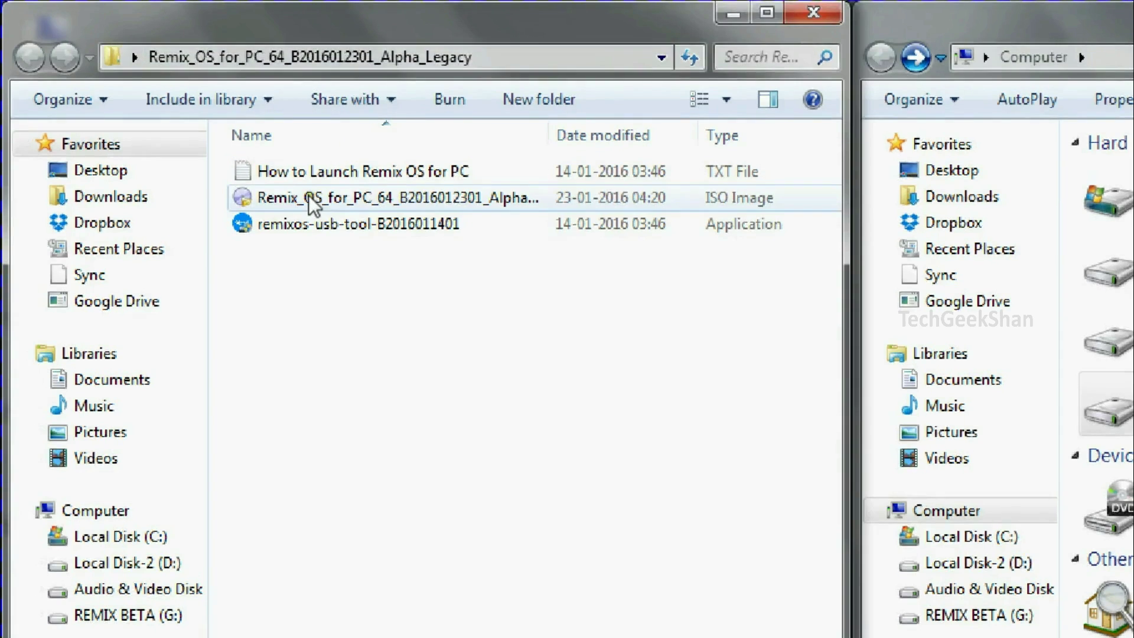
right_click(308, 197)
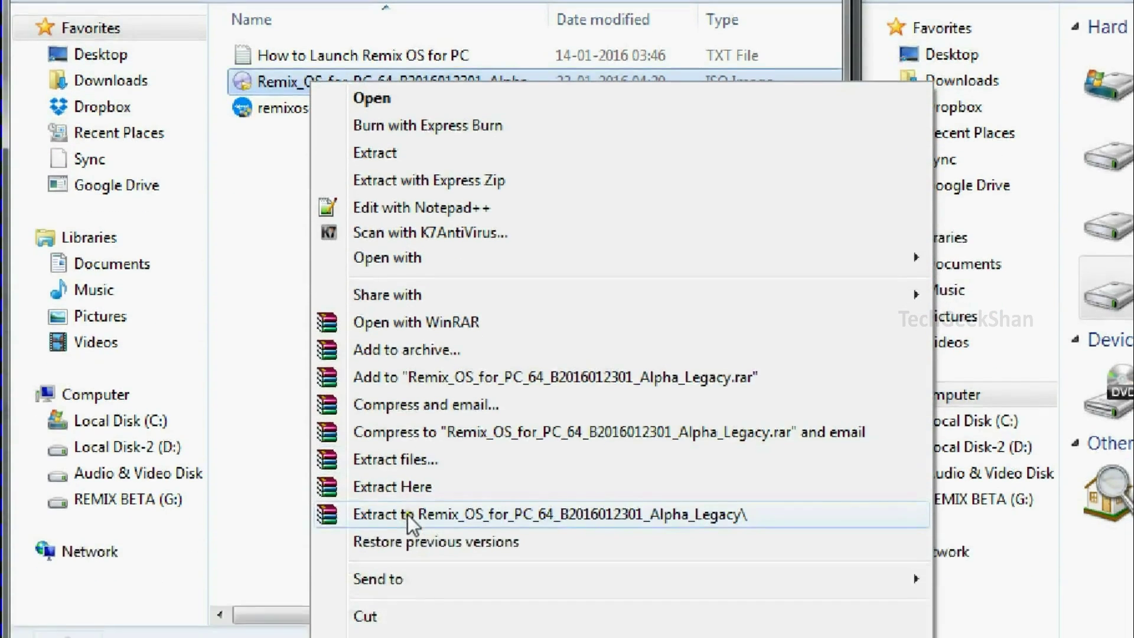
click(407, 515)
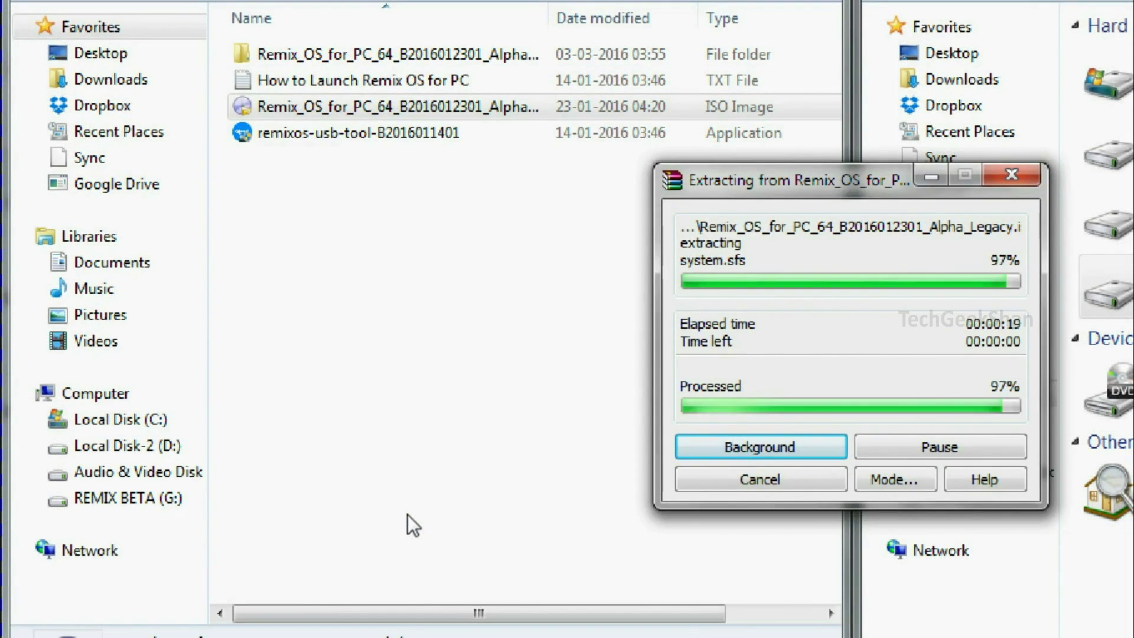
Copy all eight extracted ISO items, including efi, isolinux, kernel and system.sfs, onto REMIX BETA (G:)
double_click(366, 54)
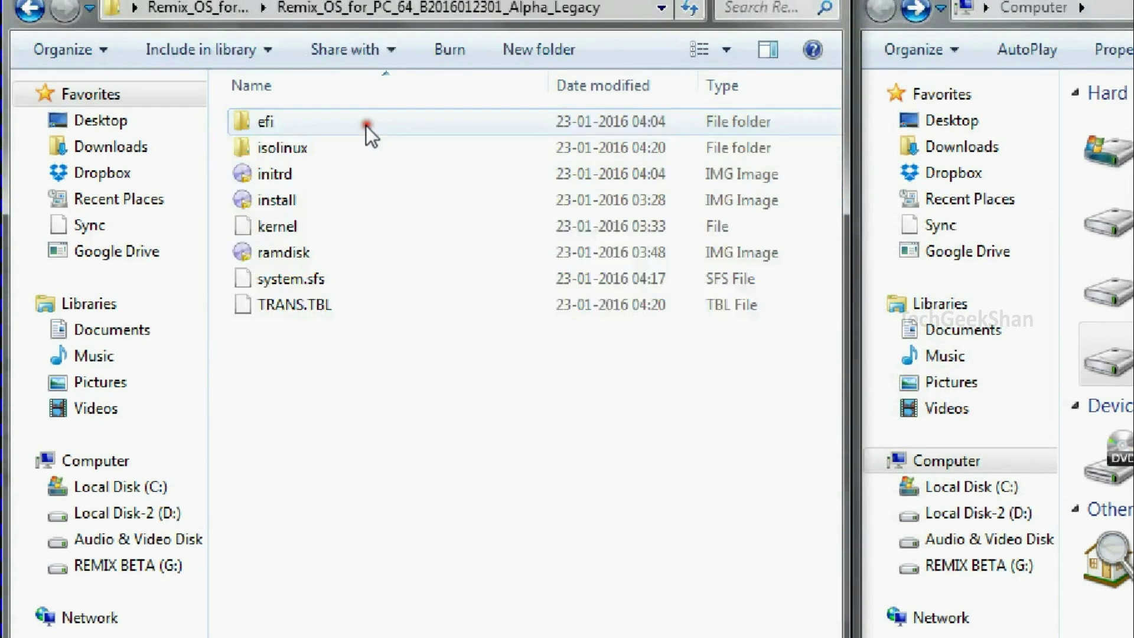
drag(342, 386, 253, 99)
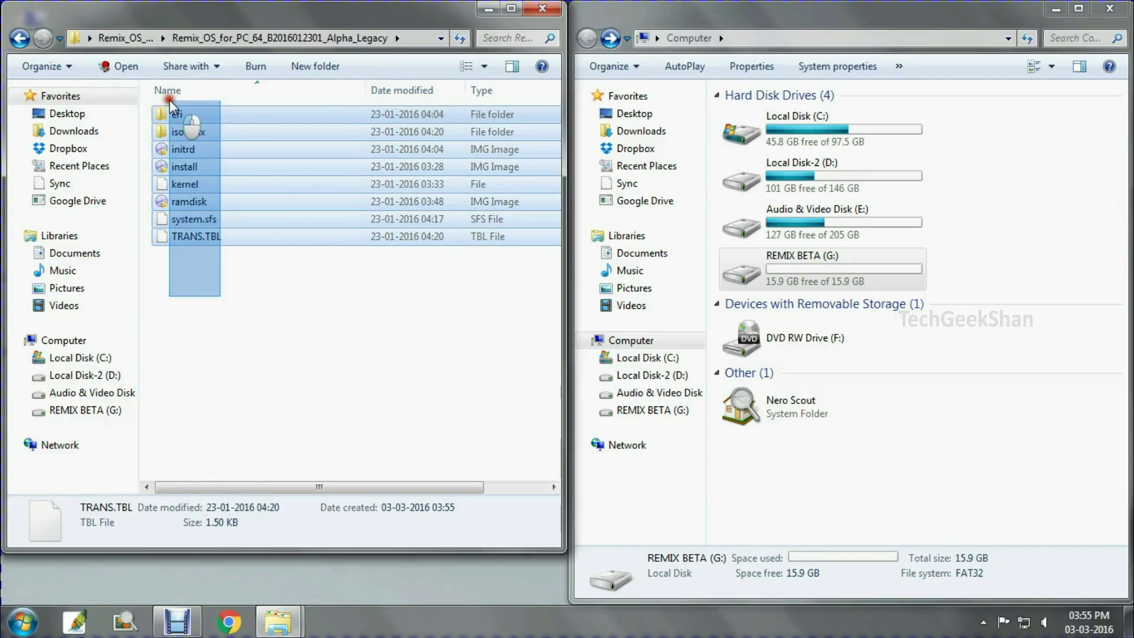
right_click(188, 161)
click(220, 363)
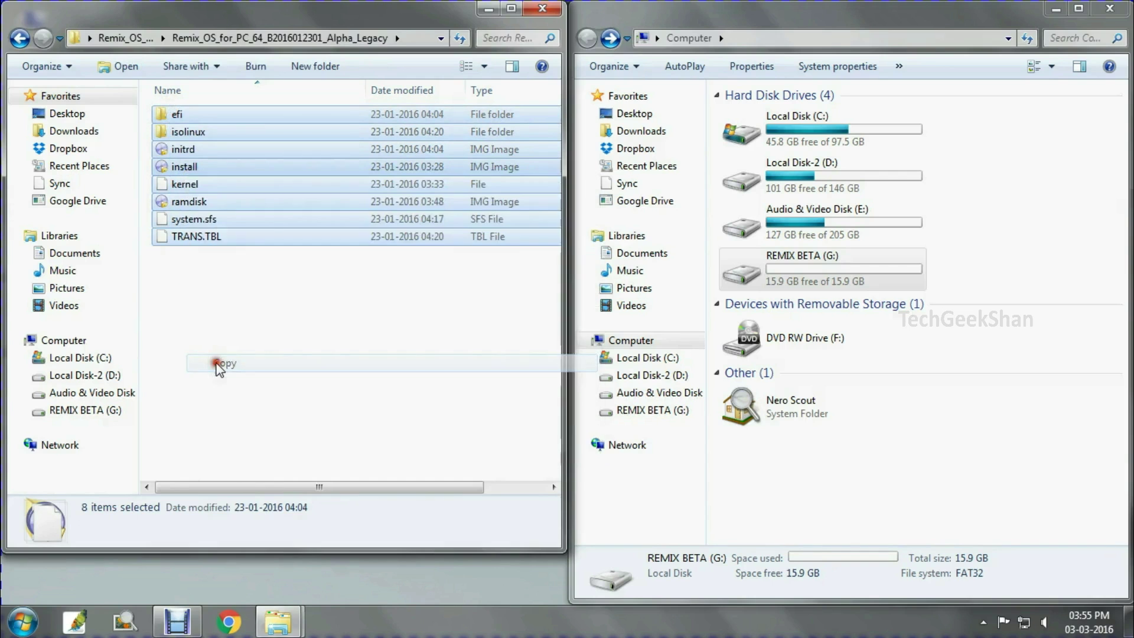
double_click(800, 281)
right_click(781, 147)
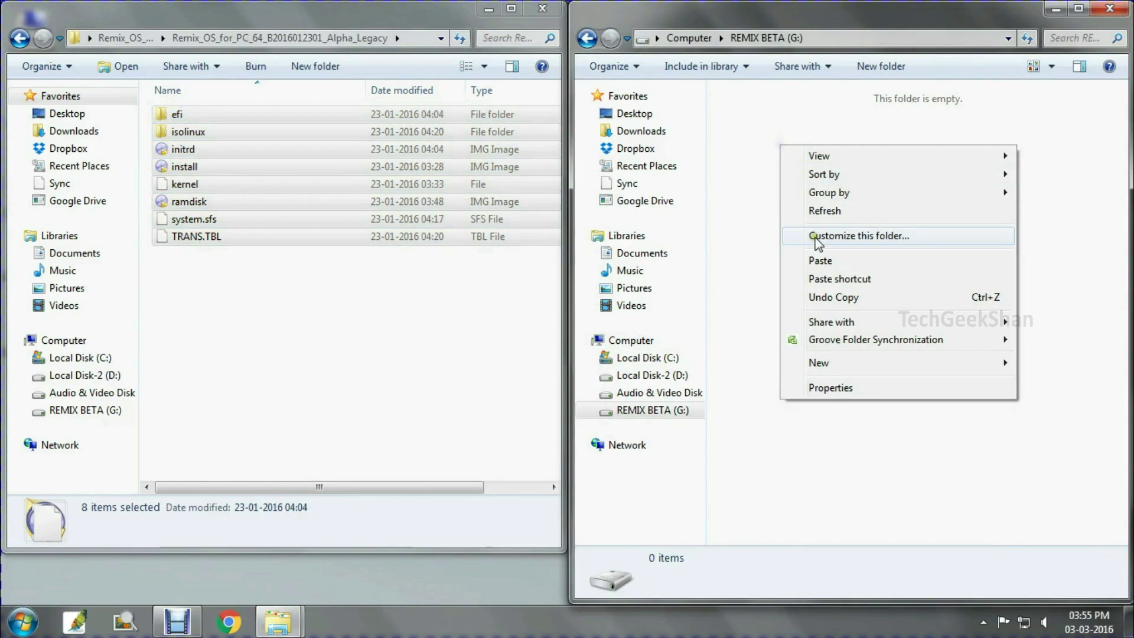
click(819, 259)
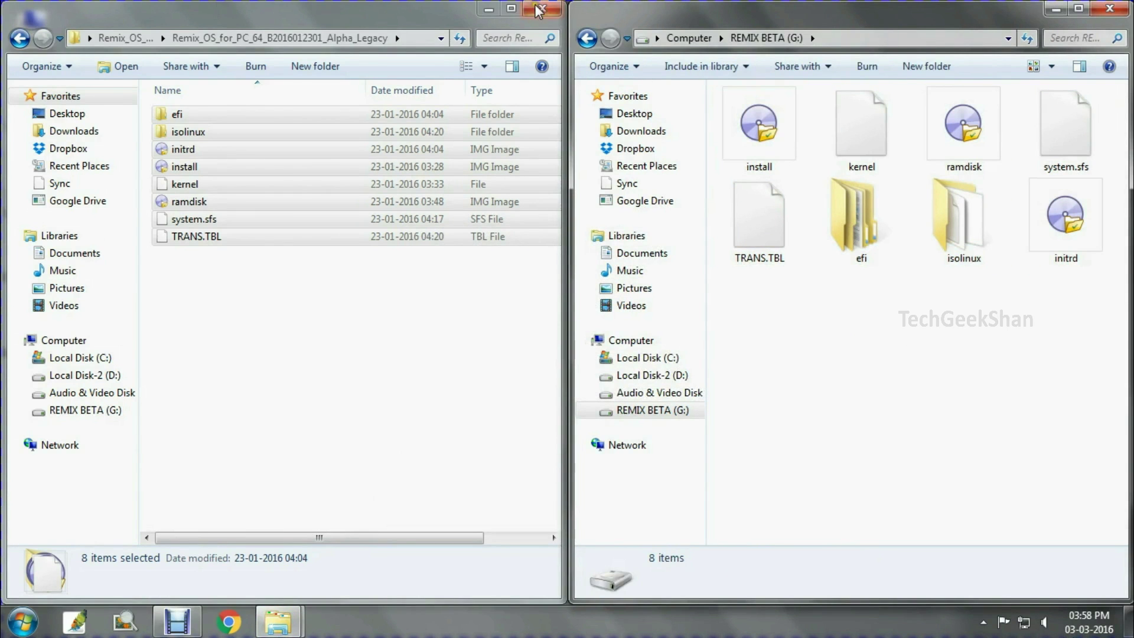
click(542, 8)
Launch EasyBCD 2.3 from a Start search for 'easy'
click(269, 218)
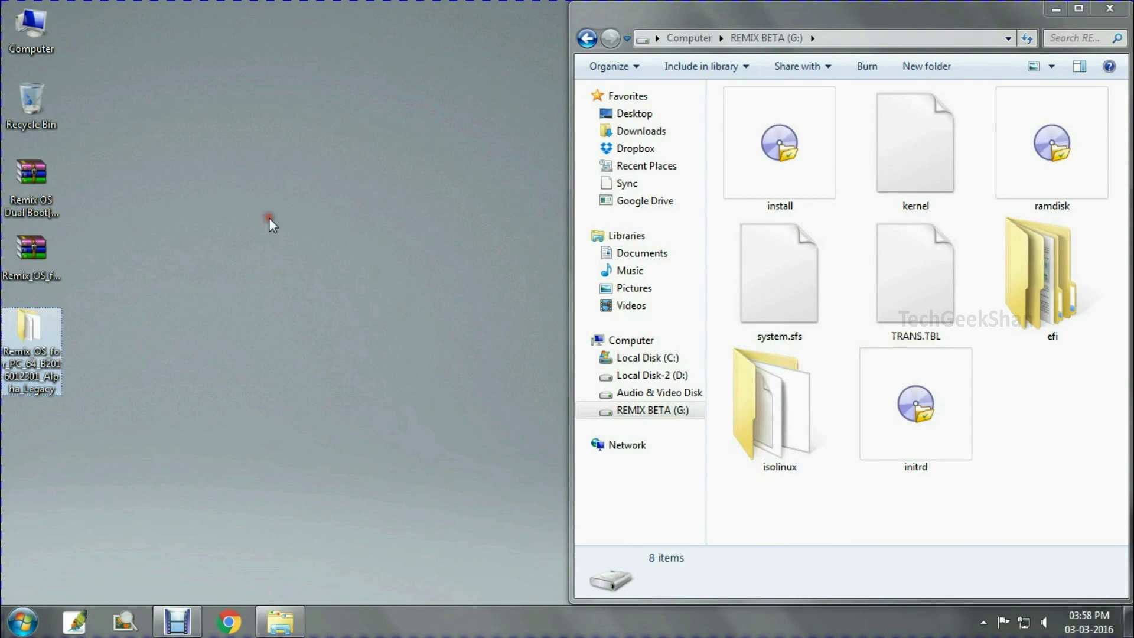
key(super)
text(easy)
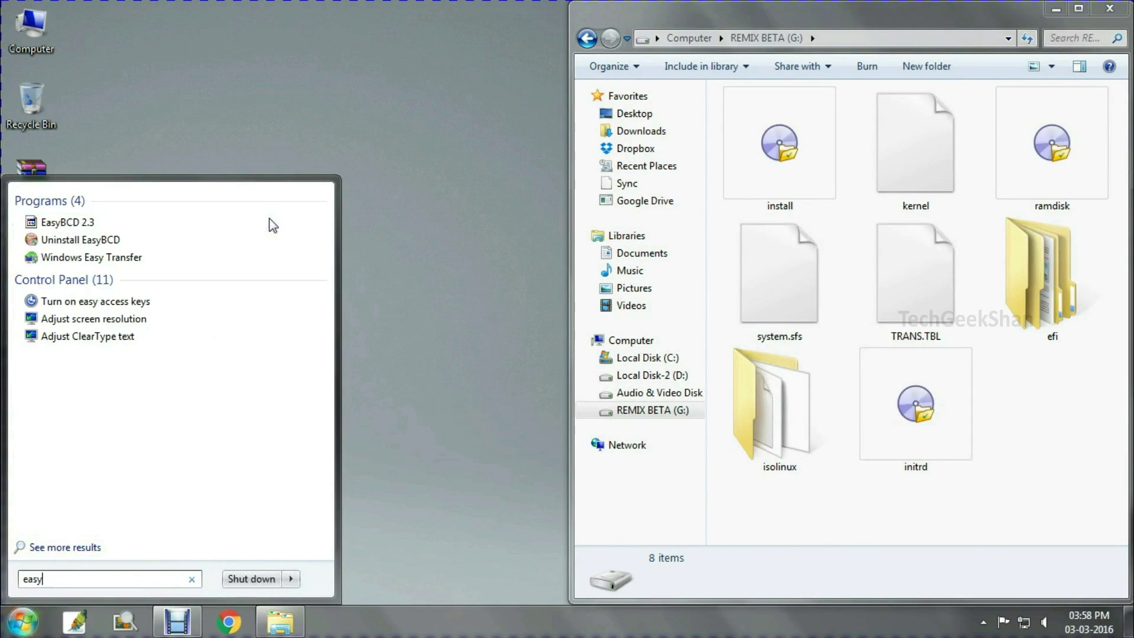
click(68, 222)
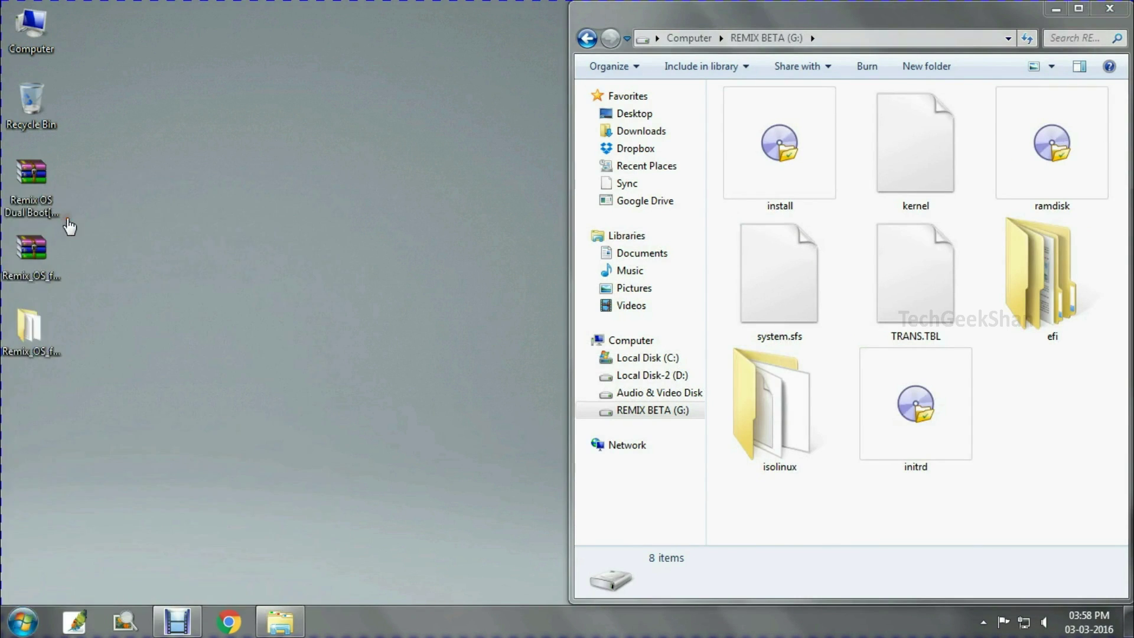
drag(556, 113, 595, 104)
Add the NeoGrub bootloader as a new entry and open its menu.lst configuration
click(440, 249)
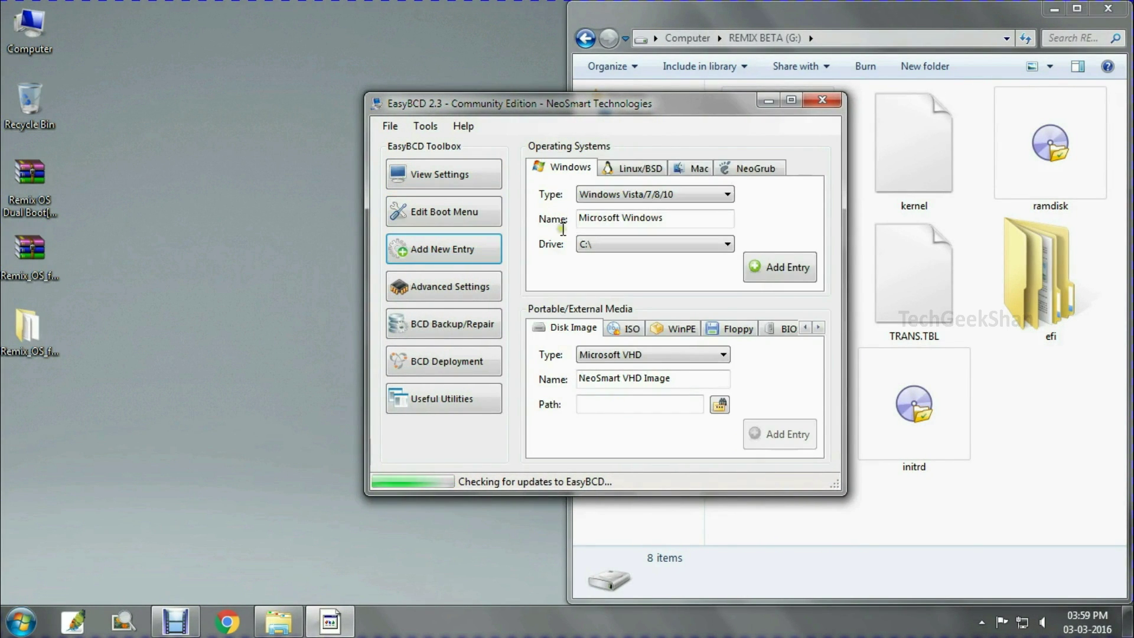
click(745, 169)
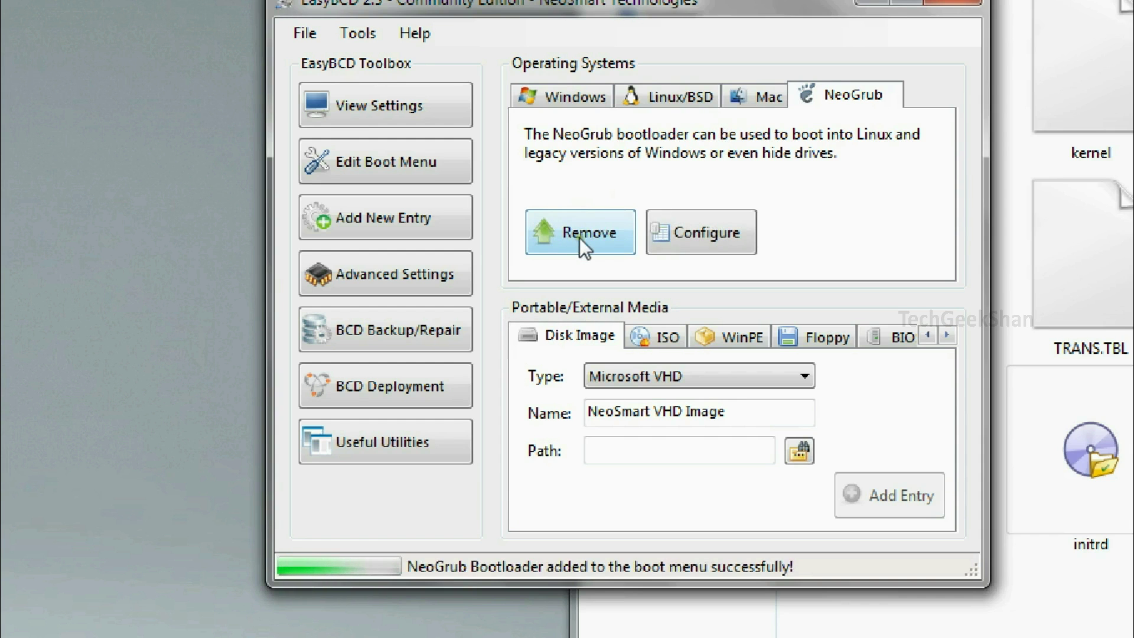
click(706, 238)
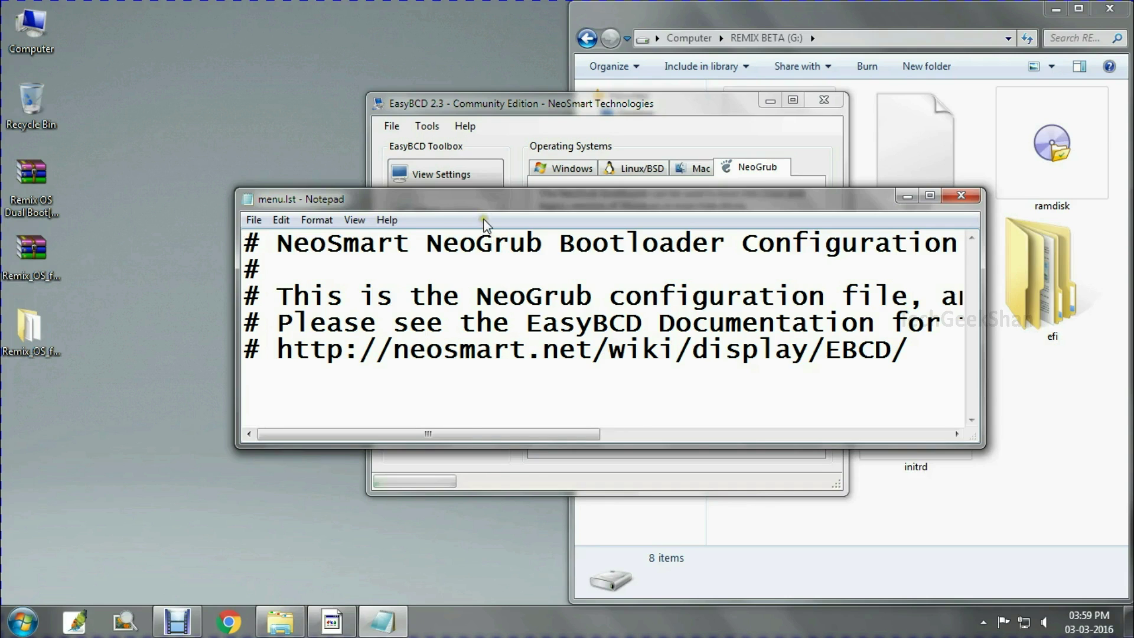
Select and delete all default comment lines in menu.lst, leaving the file empty
drag(494, 207, 539, 208)
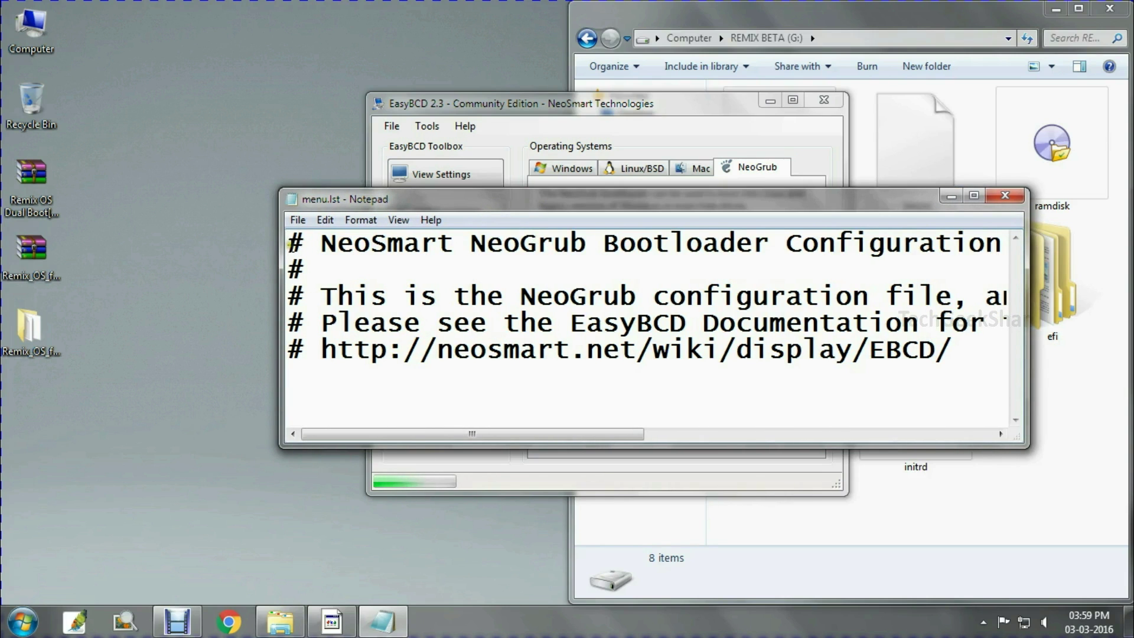
key(ctrl+a)
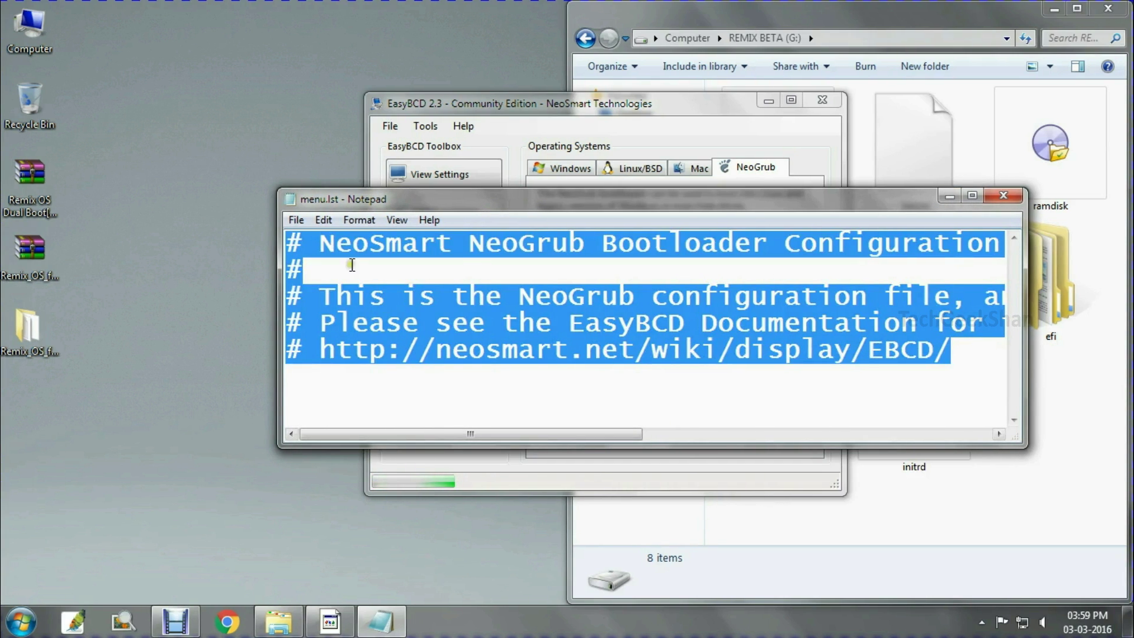
click(325, 219)
click(356, 318)
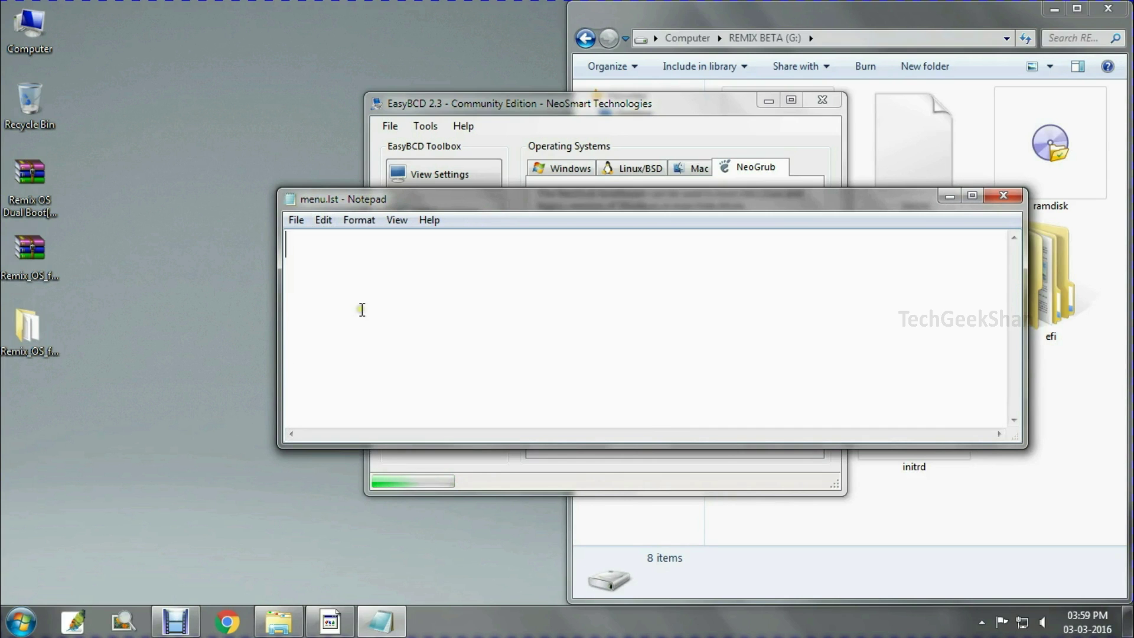
Extract the Remix OS Dual Boot[Bootice & GRUB] archive using its password and open the resulting folder
drag(354, 199, 448, 202)
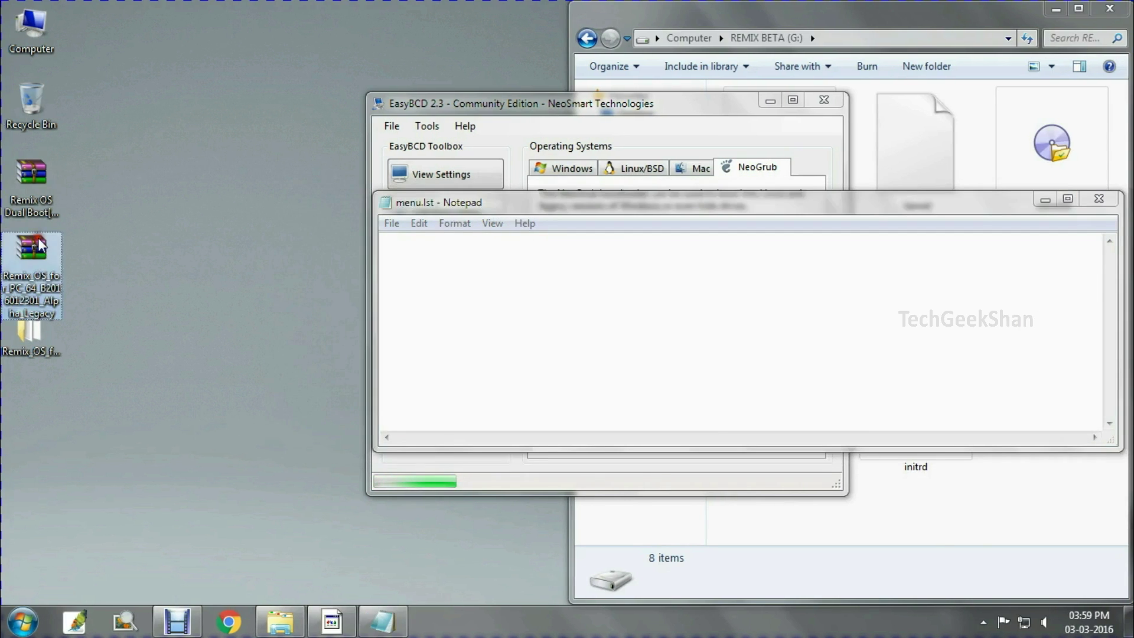
click(30, 177)
right_click(32, 189)
click(95, 273)
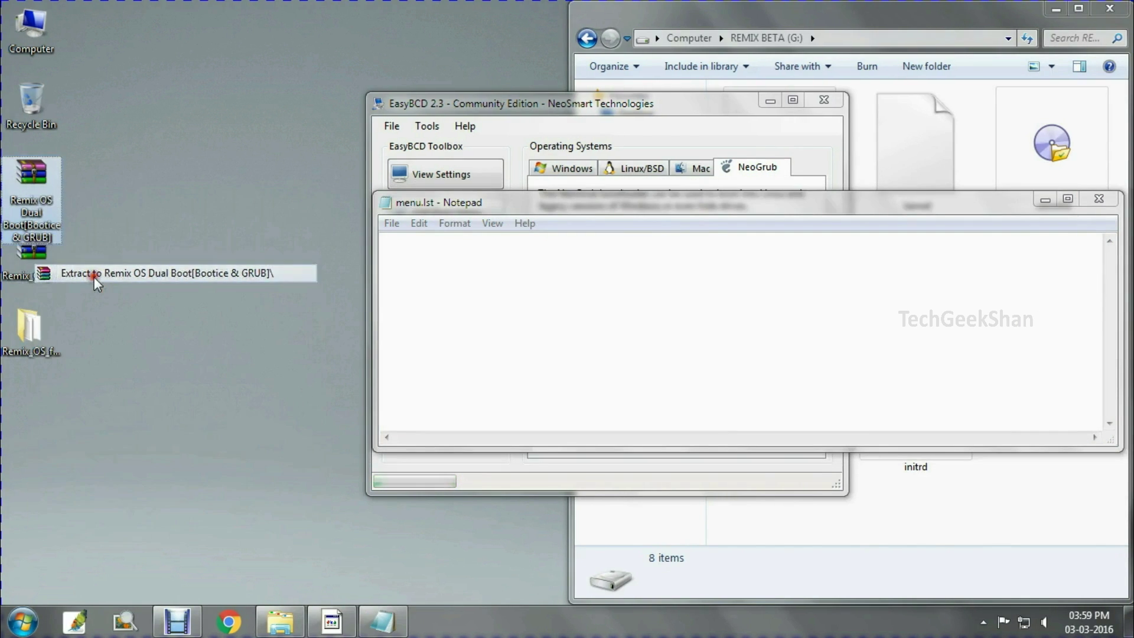
text(12)
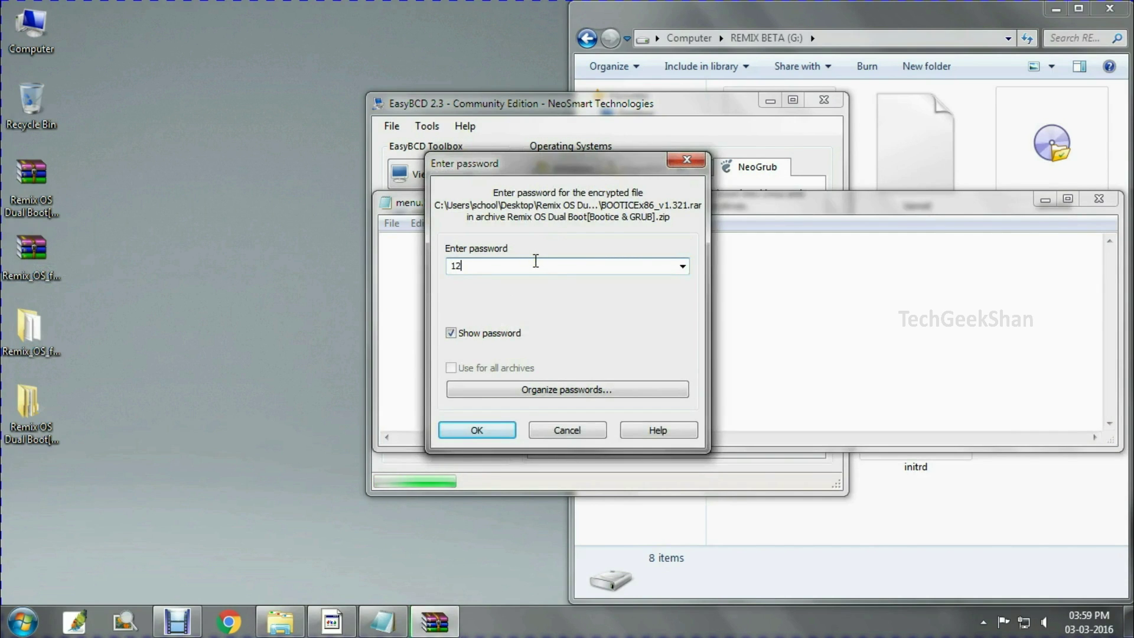
text(3456)
key(Return)
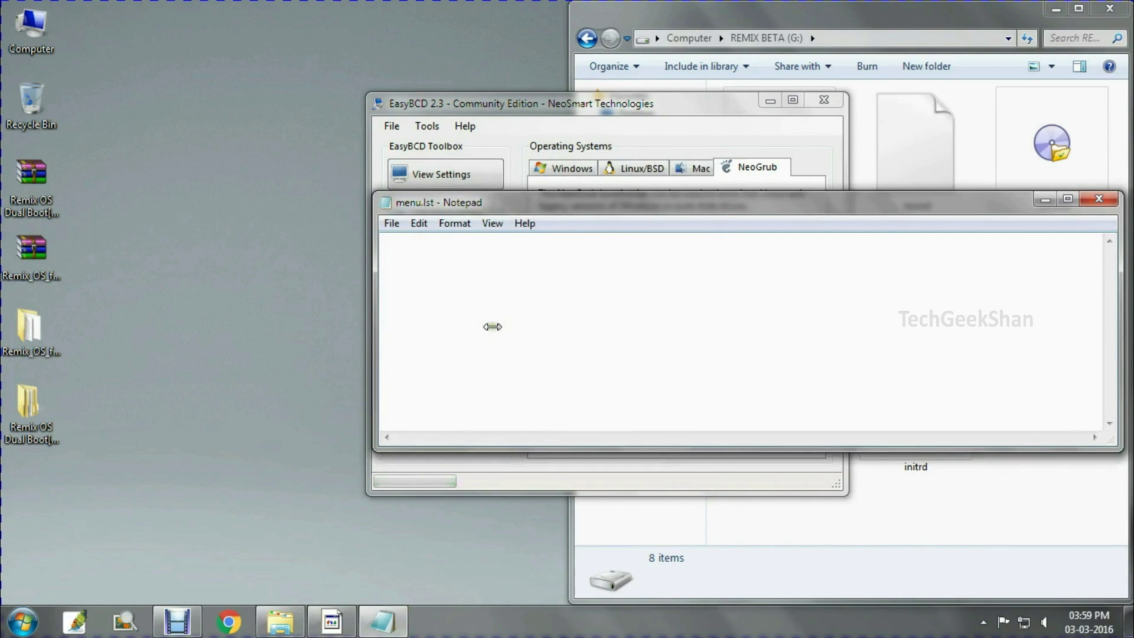
key(Down)
key(Down)
key(Down)
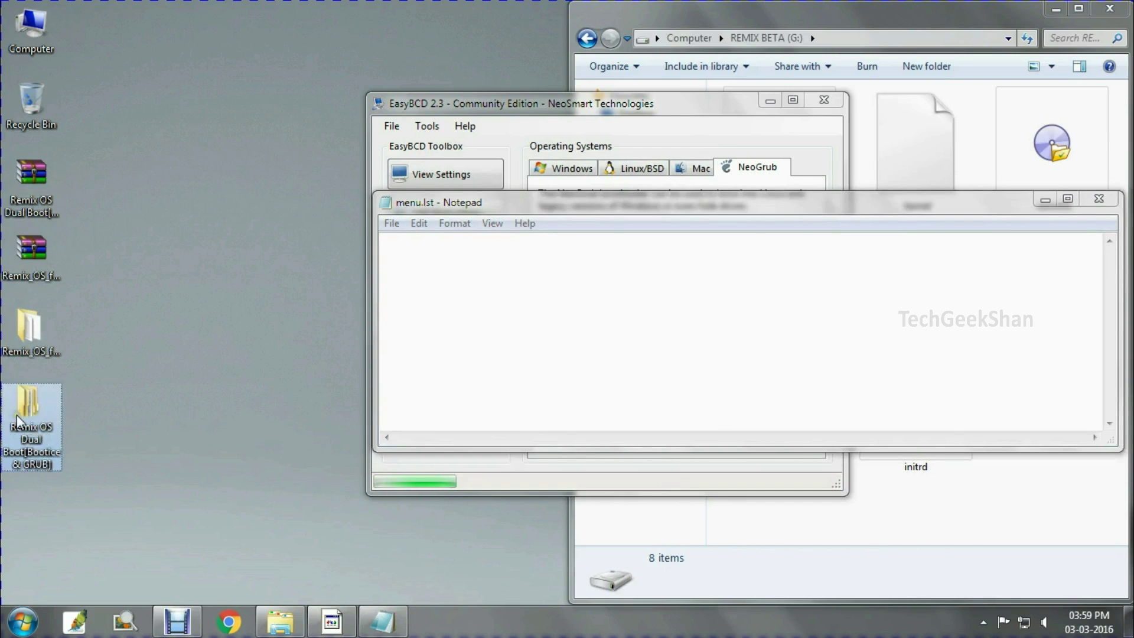
key(Return)
Open GRUB Config.txt from the Remix OS Dual Boot folder in Notepad++ and copy all its text
double_click(204, 116)
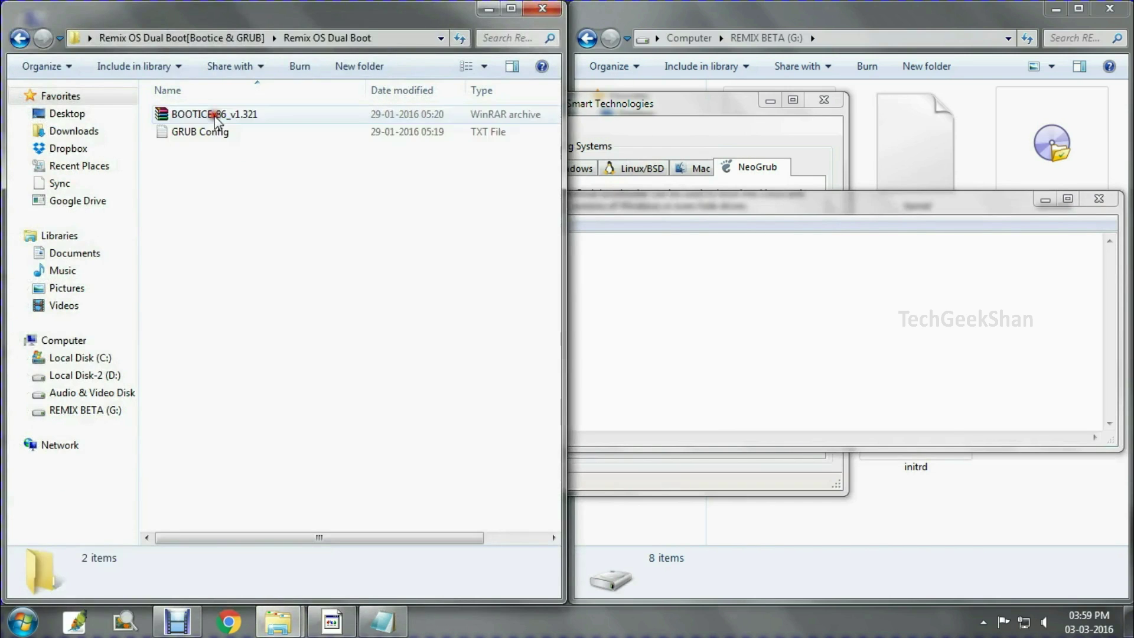
double_click(226, 142)
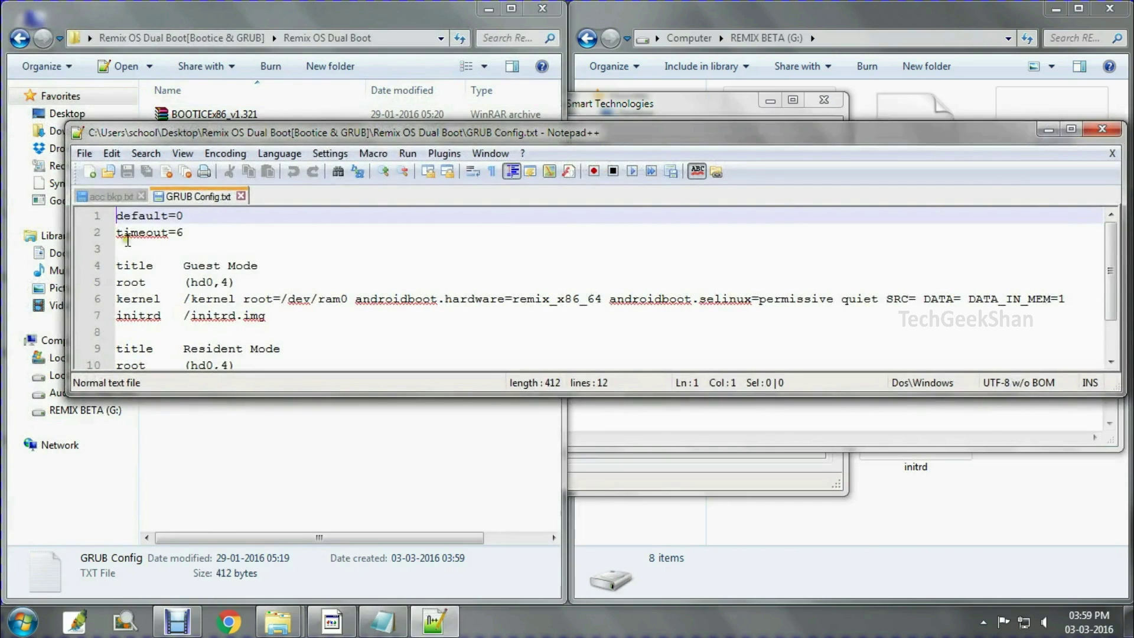
key(ctrl+a)
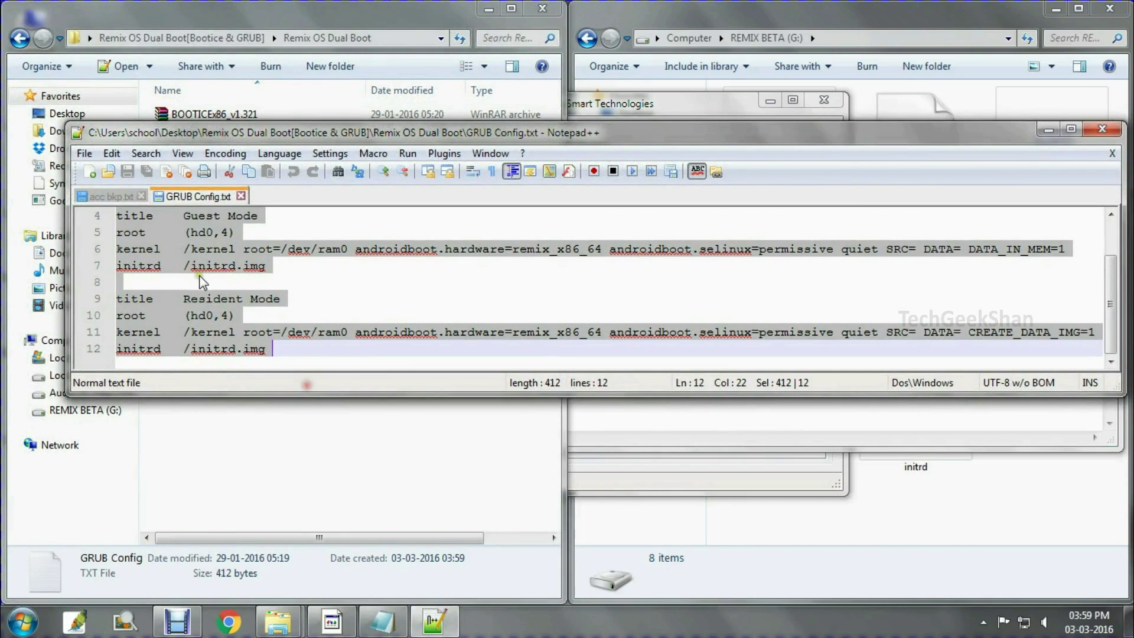
right_click(200, 247)
click(238, 274)
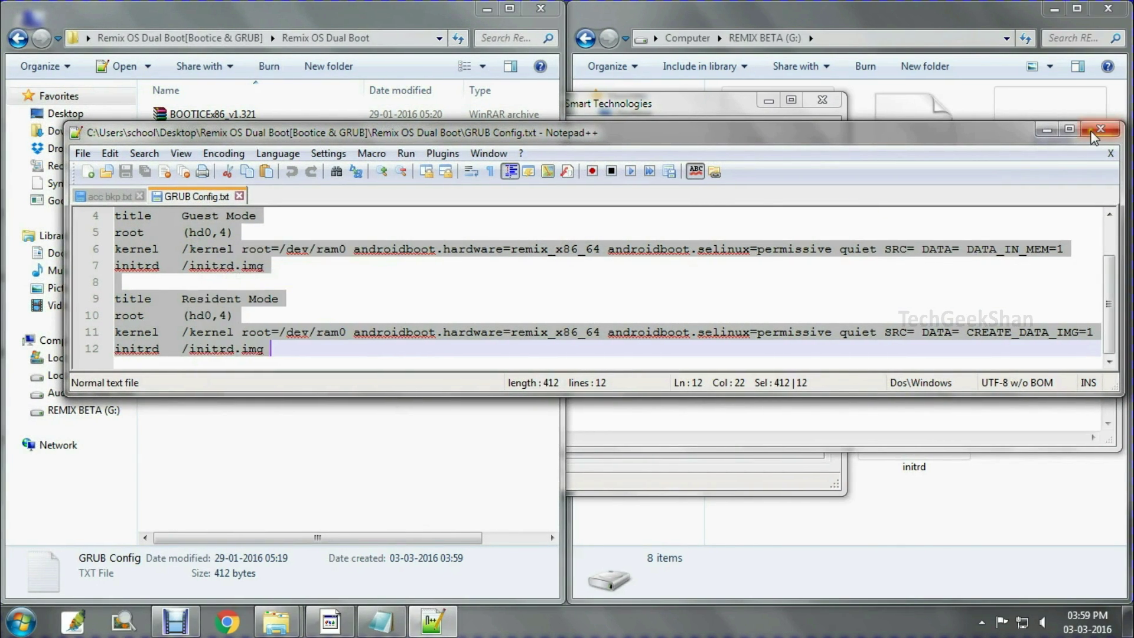
Close Notepad++ and paste the GRUB configuration into the empty menu.lst in Notepad
click(1102, 129)
right_click(504, 268)
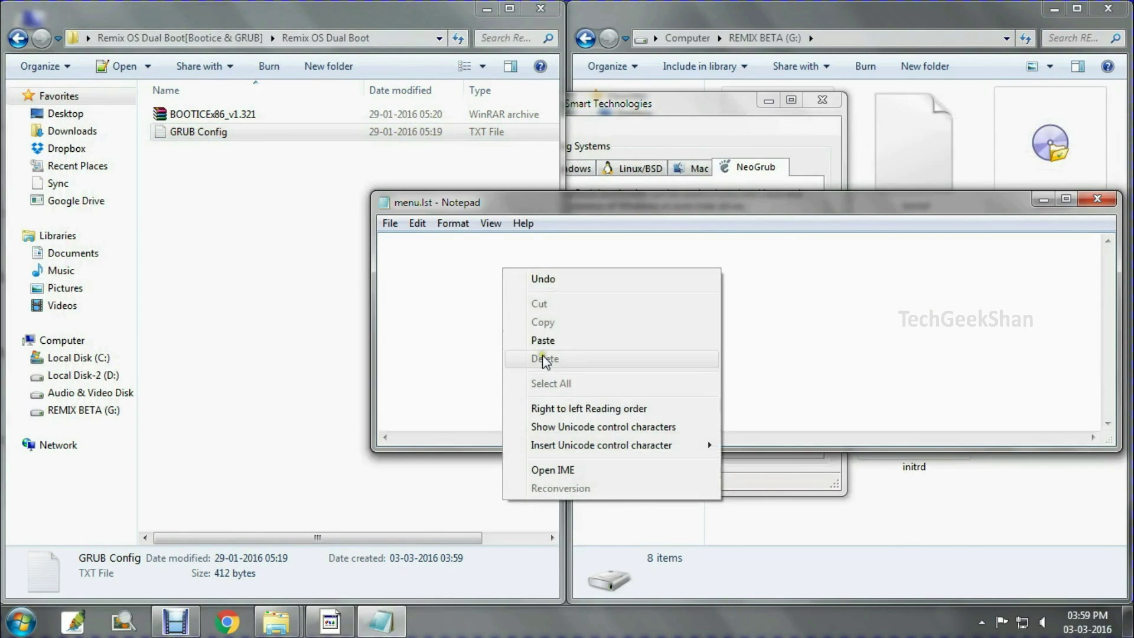
click(522, 339)
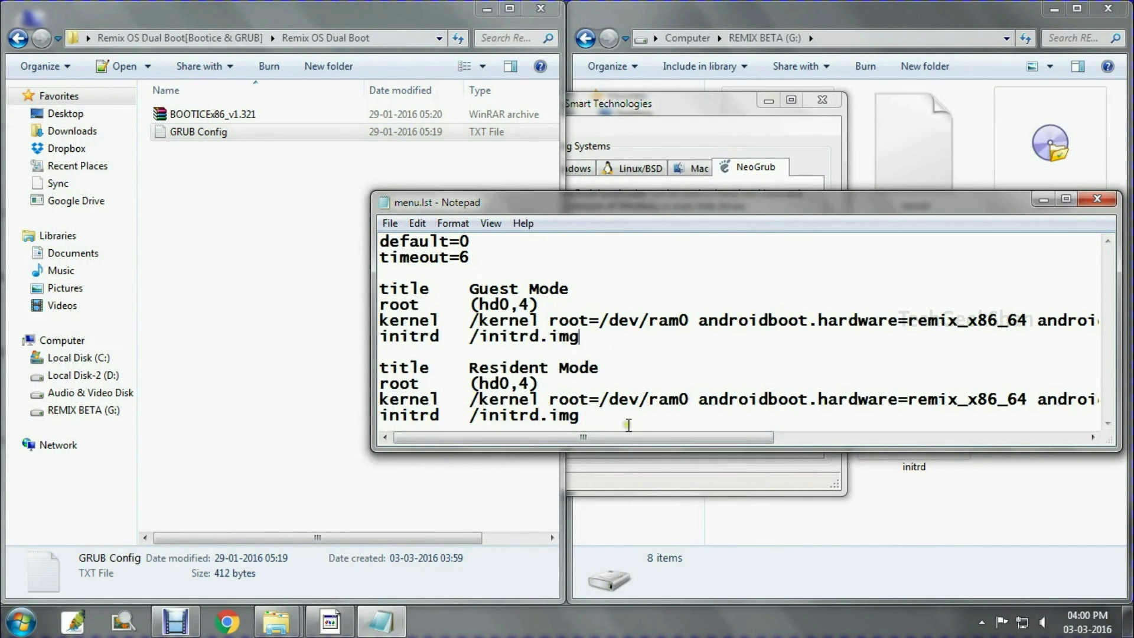
Check the (hd0,4) root values in menu.lst's Guest and Resident Mode entries, then select the BOOTICEx86_v1.321 archive
drag(634, 437, 749, 130)
drag(730, 206, 713, 126)
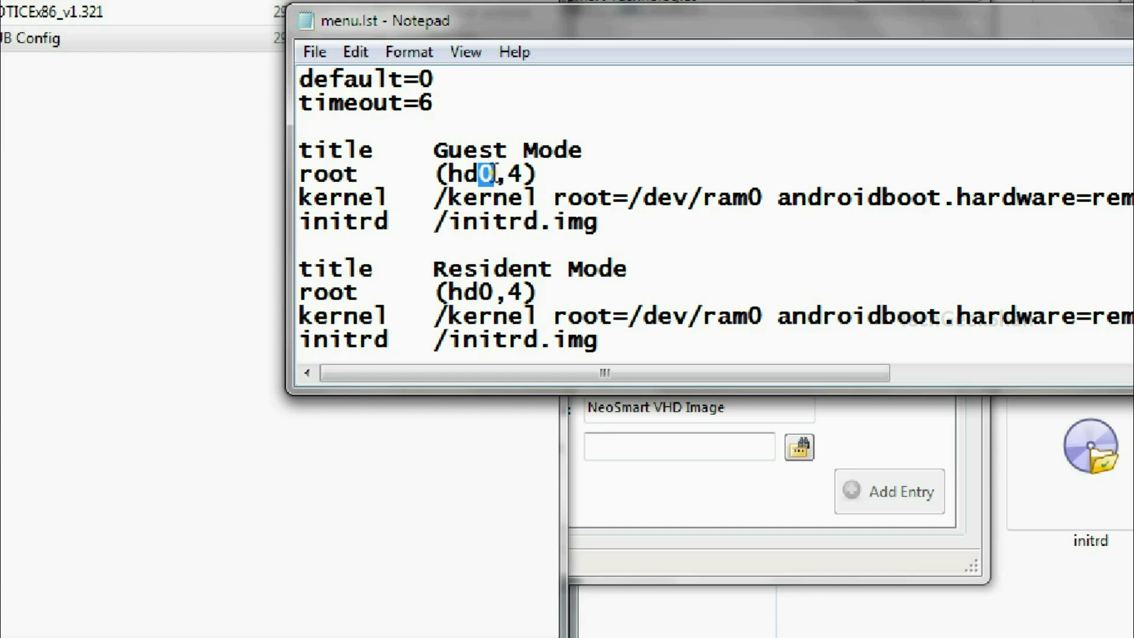
click(506, 221)
drag(480, 173, 523, 164)
drag(480, 291, 517, 291)
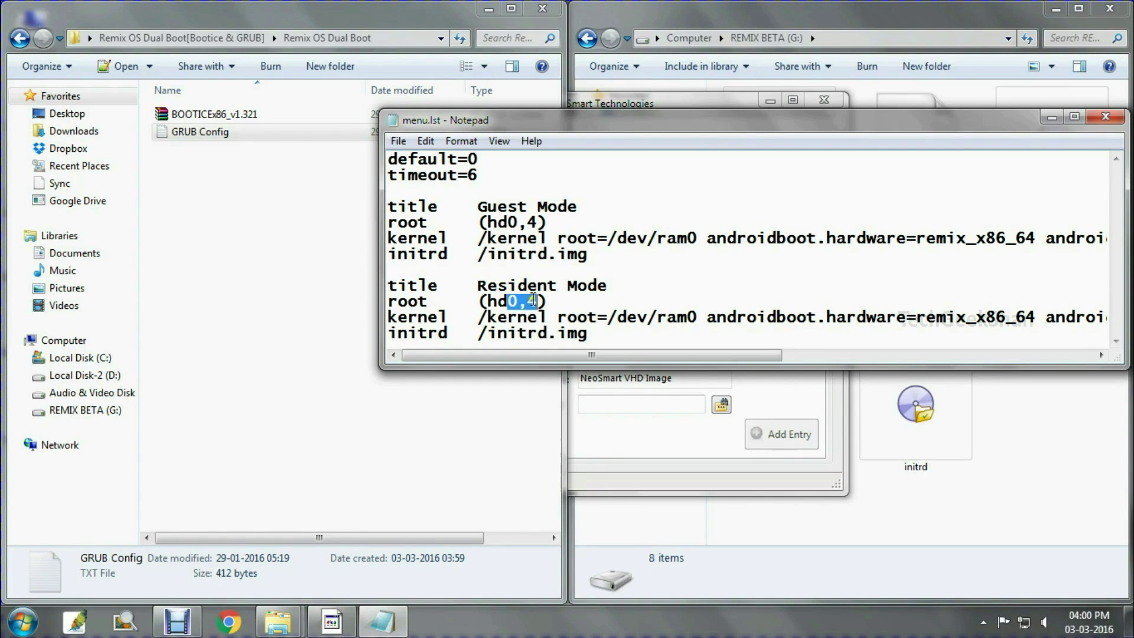
click(219, 112)
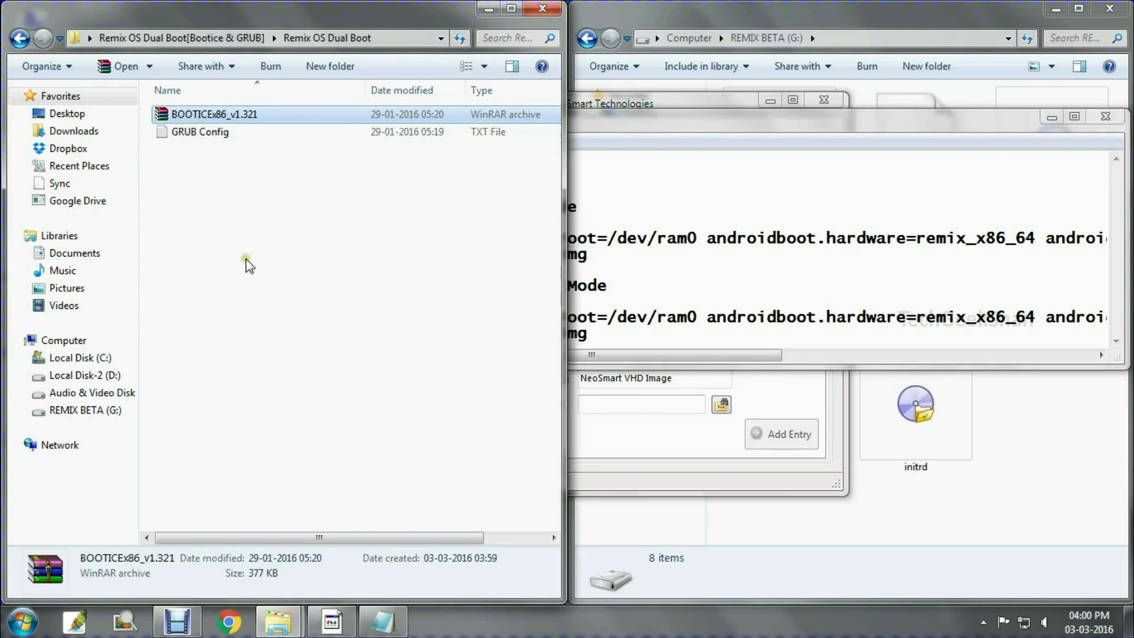
Extract BOOTICEx86_v1.321 into its own folder and launch BOOTICEx86
ctrl+scroll(242, 322, up, 3)
right_click(186, 141)
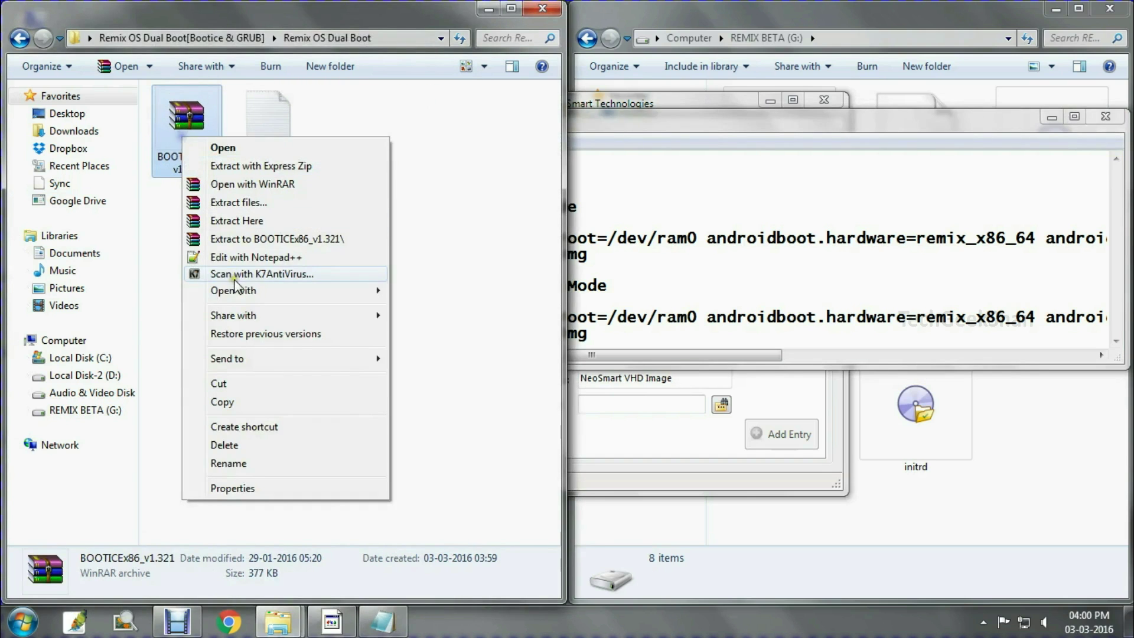
click(254, 235)
double_click(187, 144)
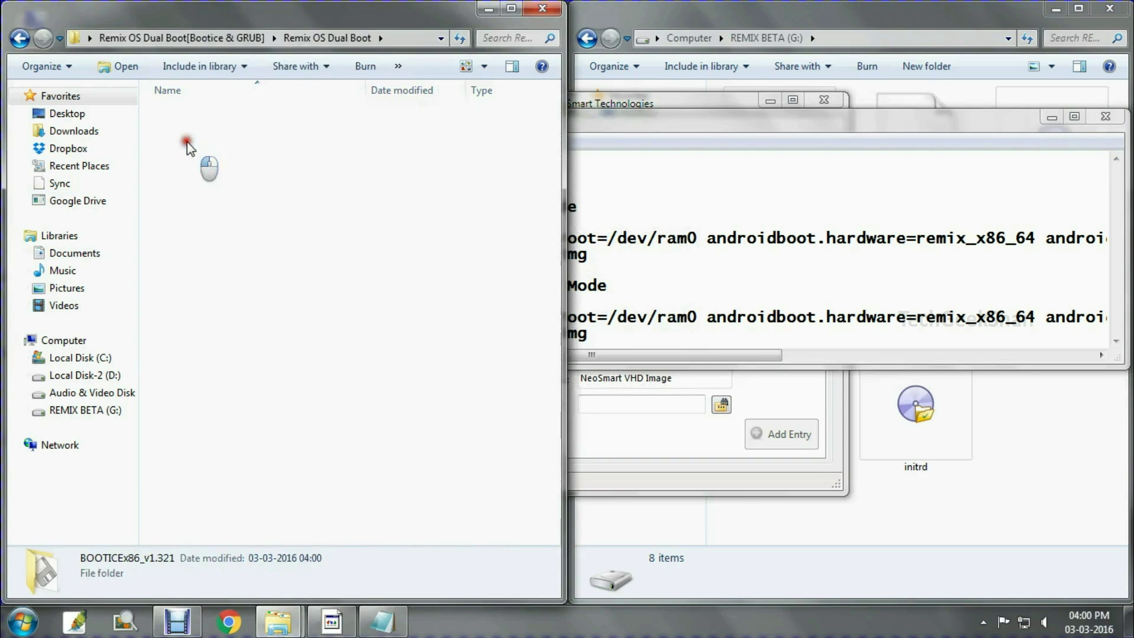
double_click(201, 115)
click(486, 10)
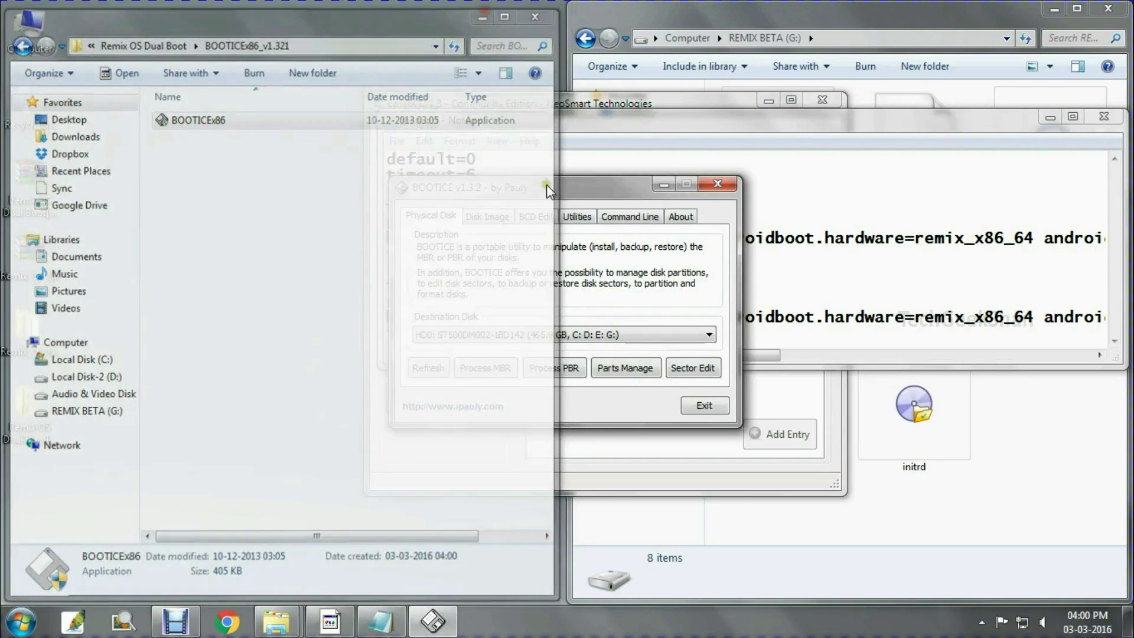
drag(501, 188, 213, 112)
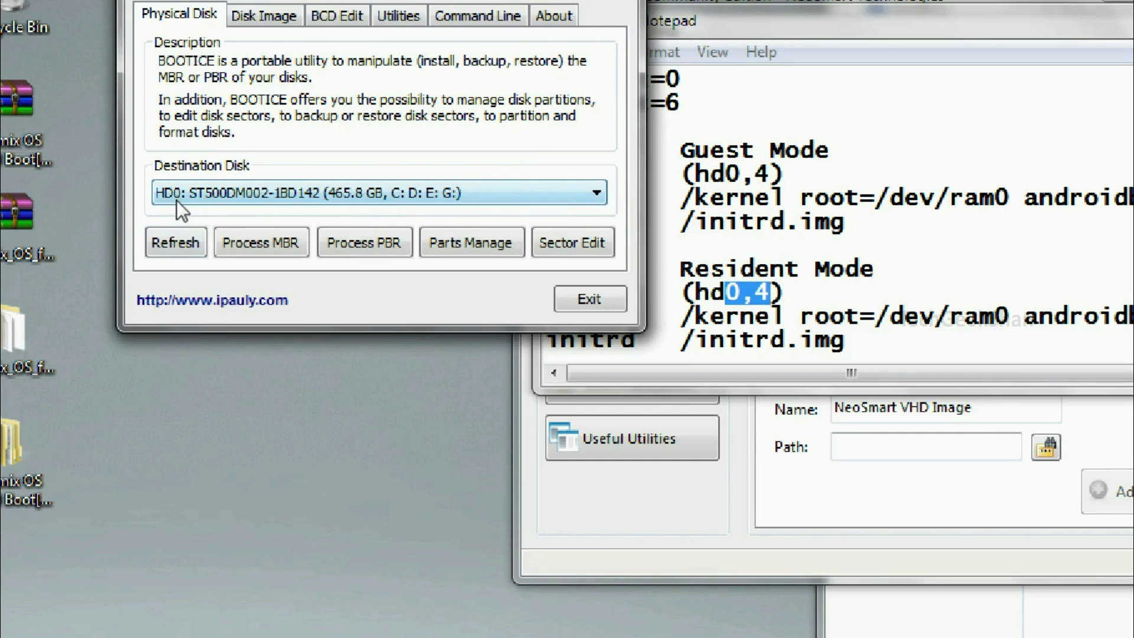
Keep HD0 as BOOTICE's destination disk, matching menu.lst's hd0 roots, and show its partitions
click(176, 198)
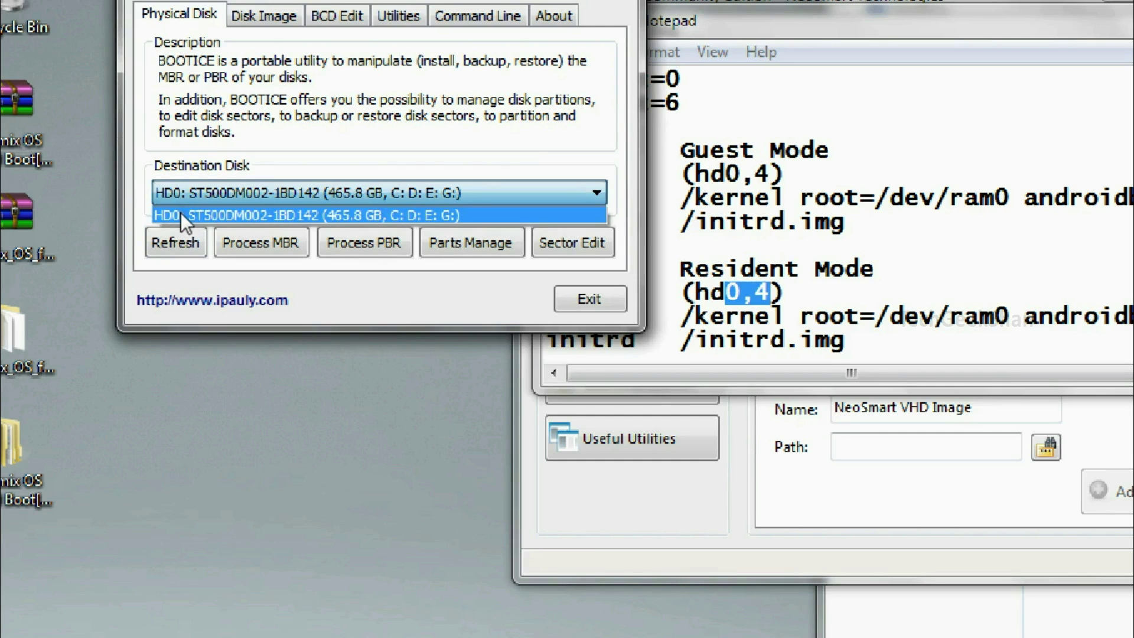
click(180, 212)
click(732, 292)
drag(725, 292, 733, 291)
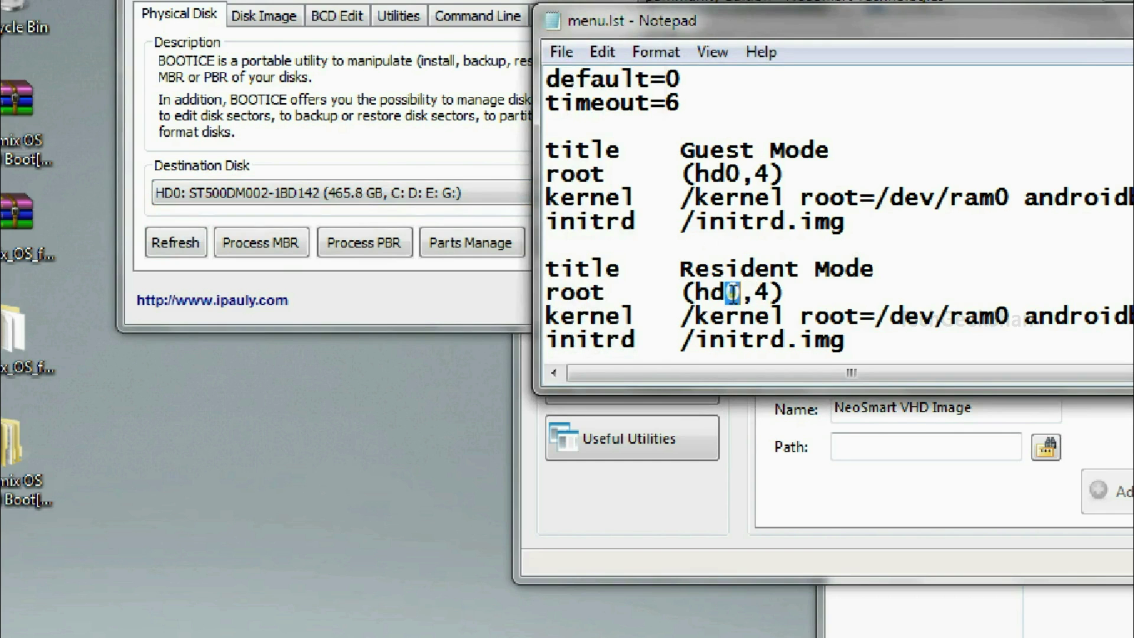
drag(725, 174, 740, 174)
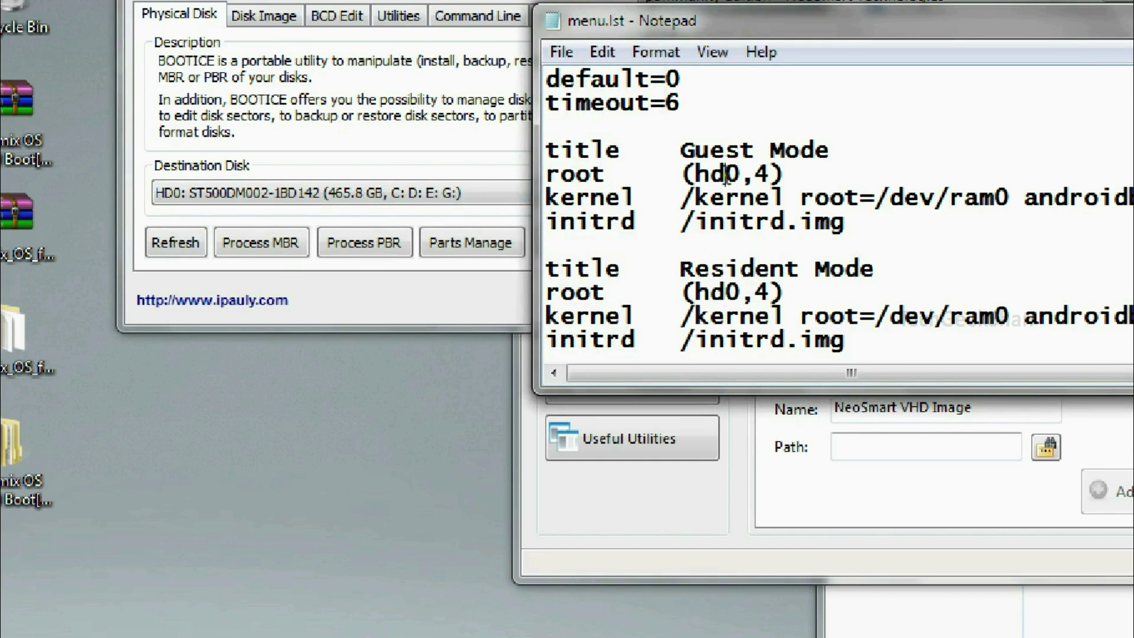
click(282, 195)
click(423, 246)
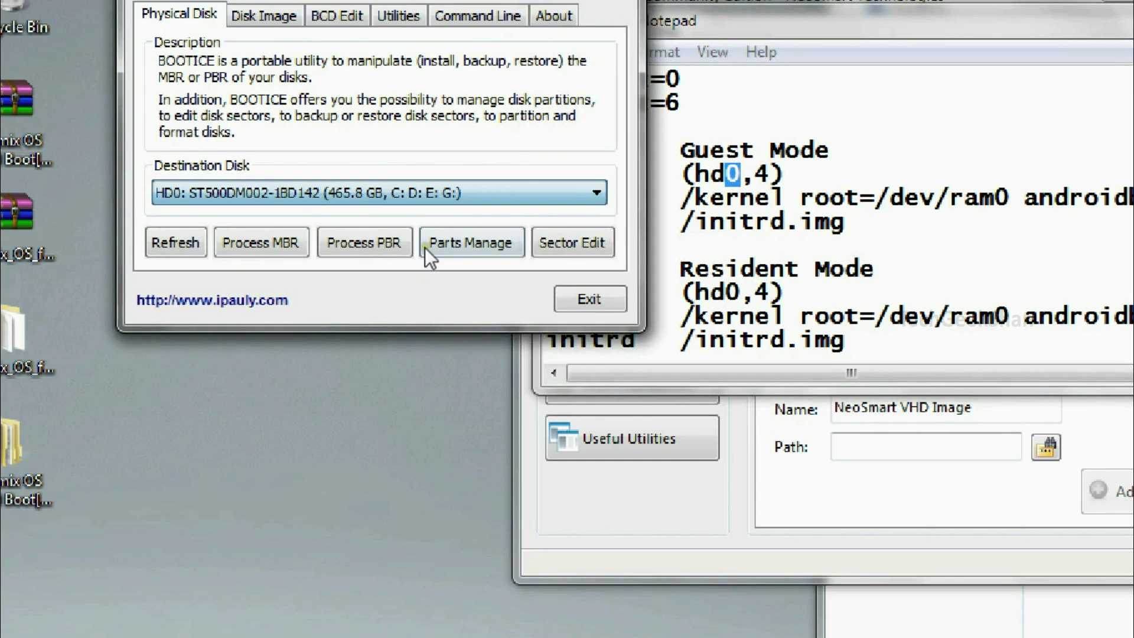
click(458, 247)
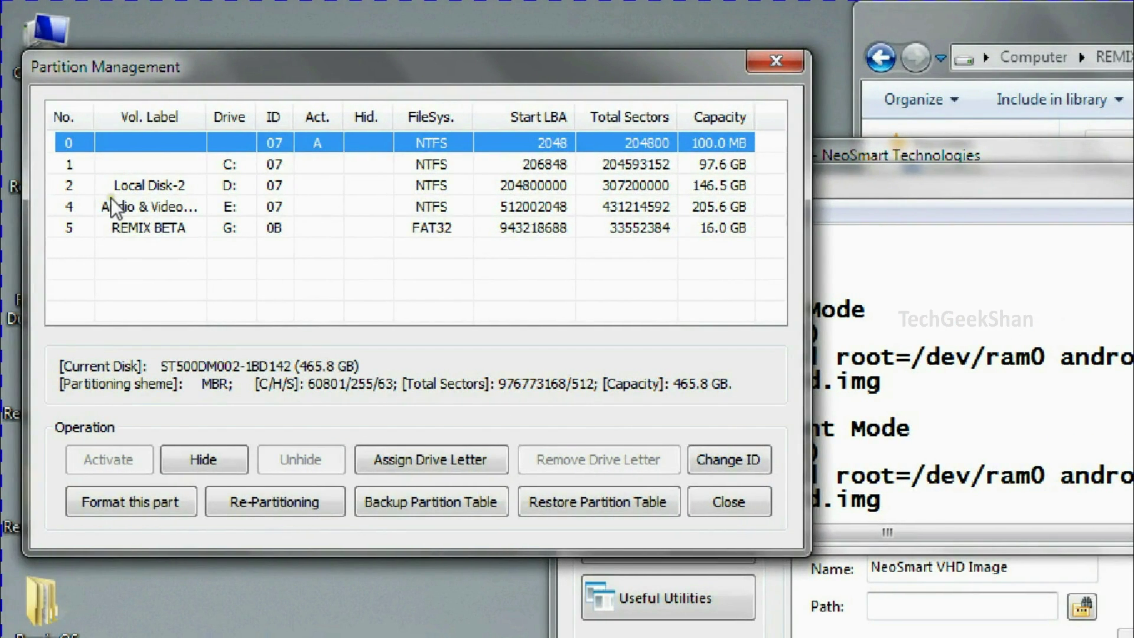
Confirm REMIX BETA is partition 5, change menu.lst's root to (hd0,5), and save the file
click(116, 228)
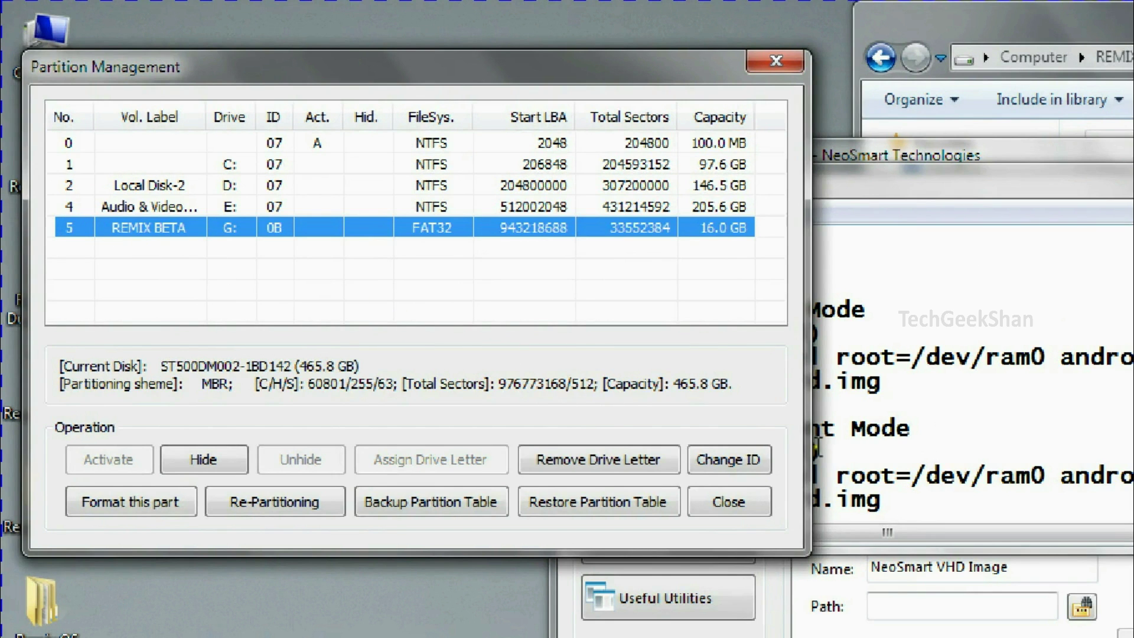
click(880, 476)
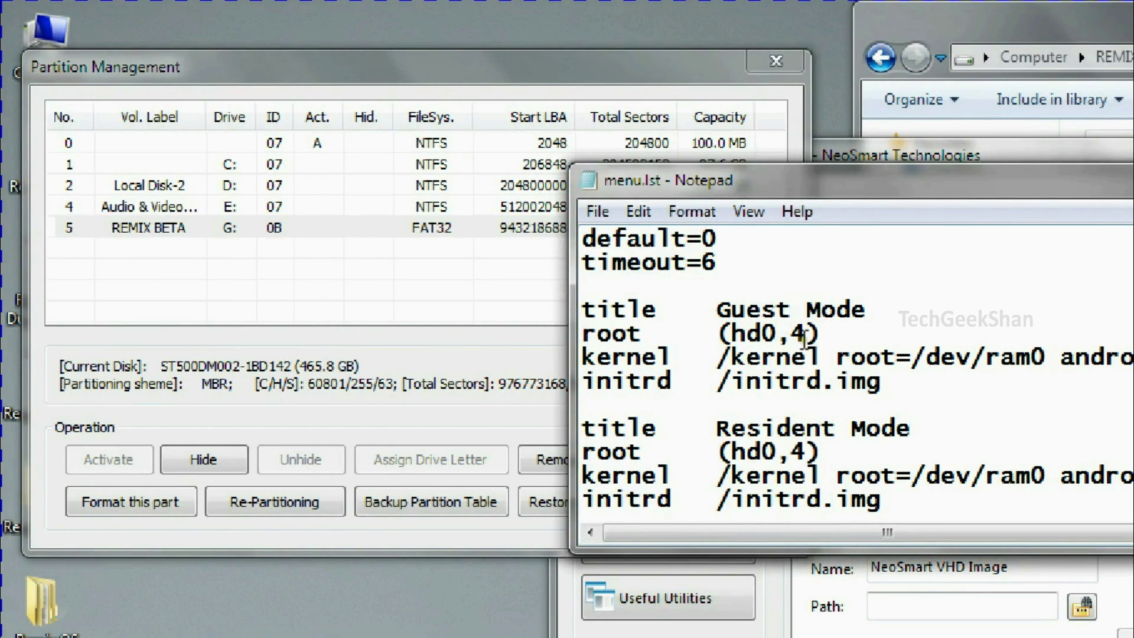
key(BackSpace)
text(5)
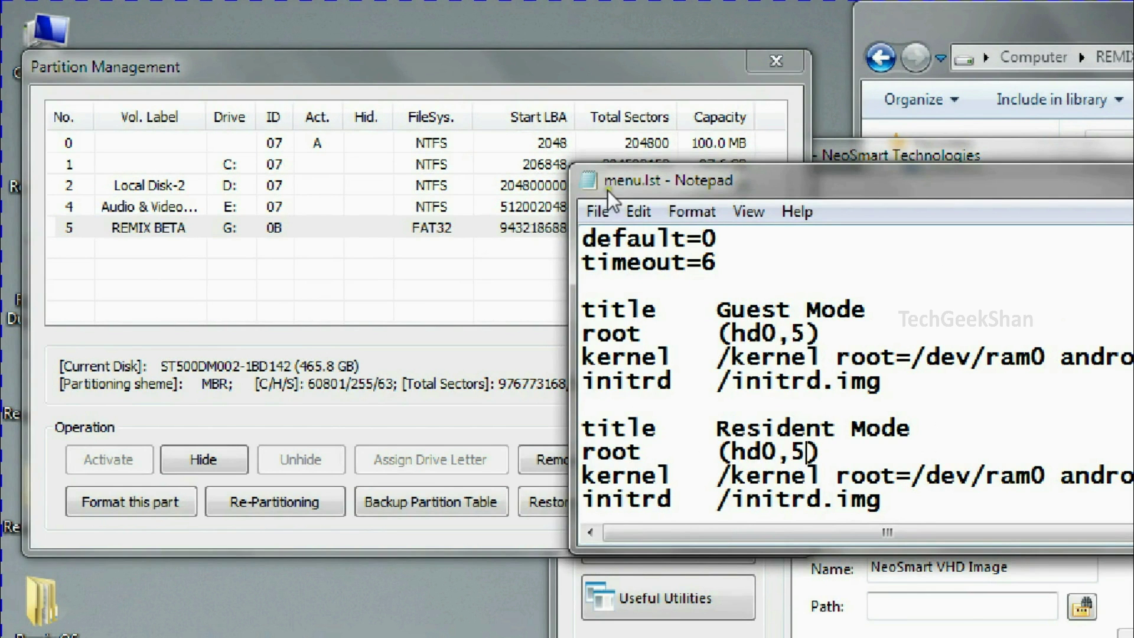
click(588, 213)
click(604, 293)
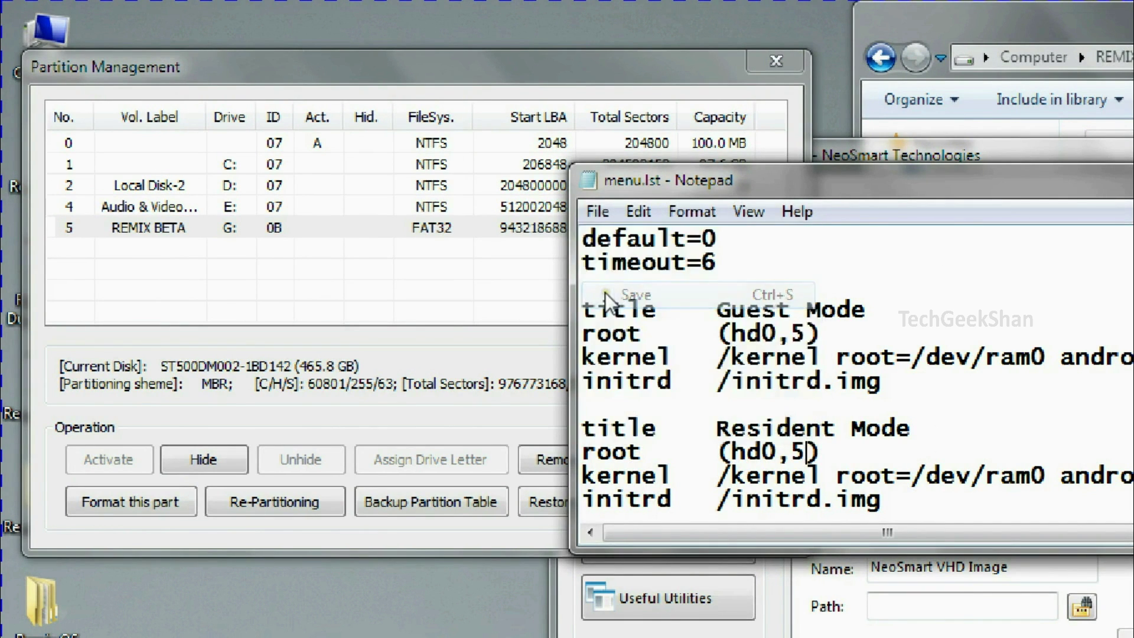
Close BOOTICE's Partition Management, BOOTICE itself, and menu.lst
click(767, 57)
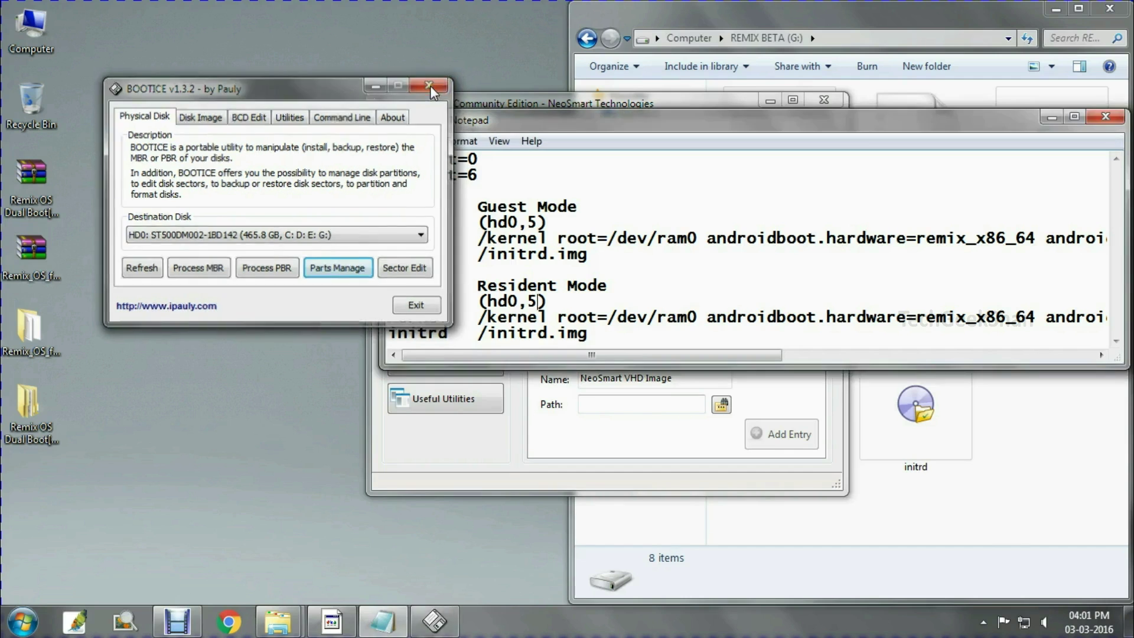
click(430, 85)
click(1105, 116)
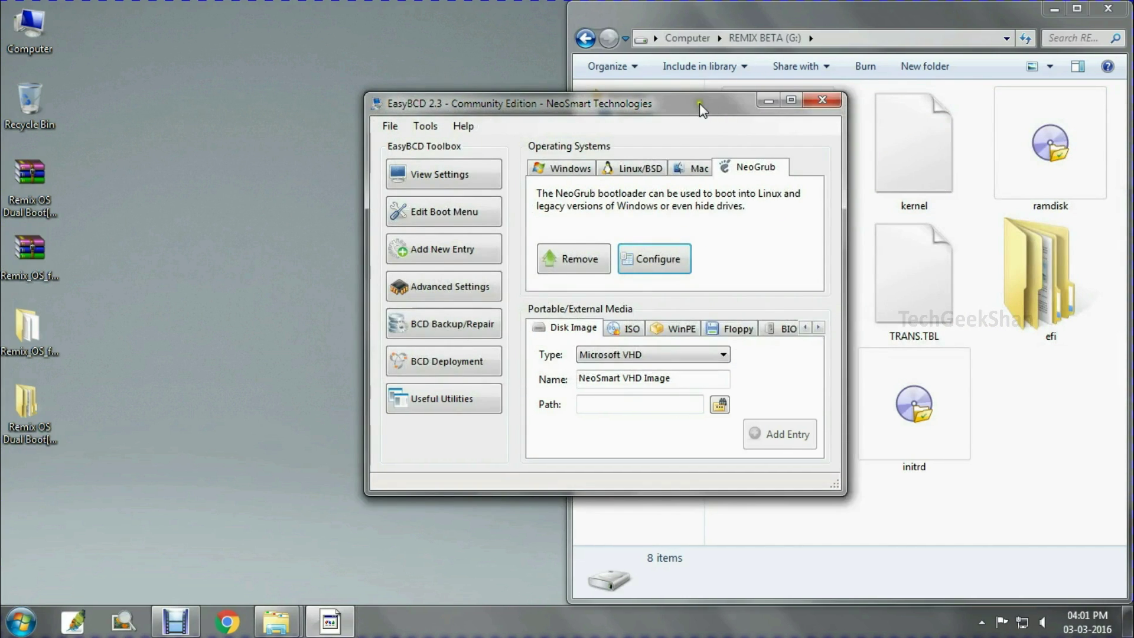
Rename the NeoGrub Bootloader entry in Edit Boot Menu to 'Remix Beta' and save the settings
drag(699, 103, 408, 106)
click(137, 224)
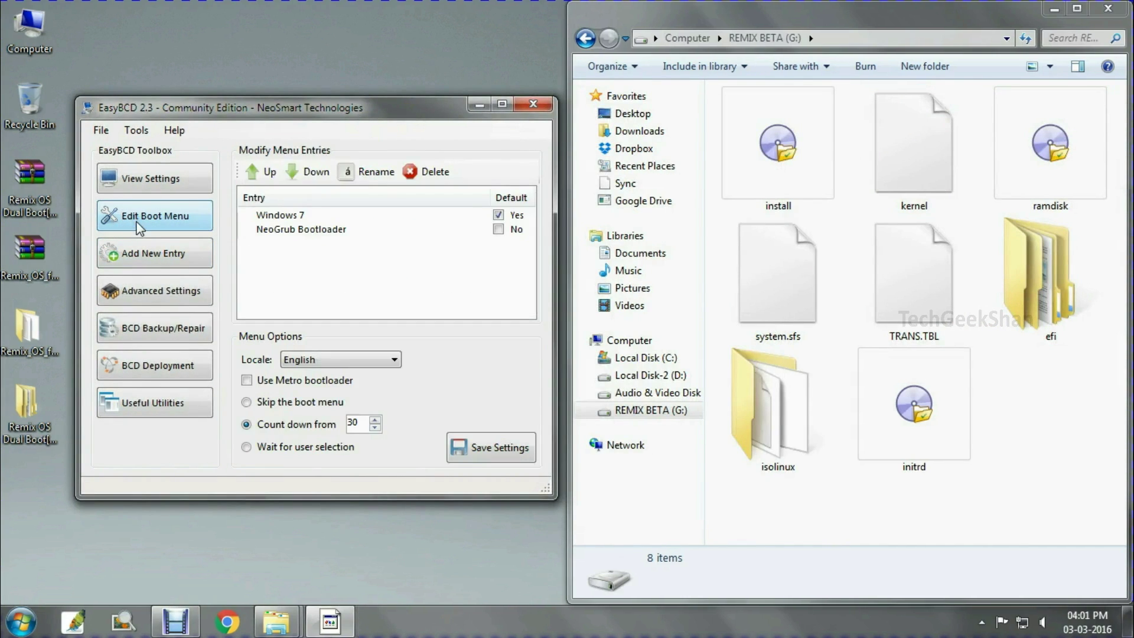
click(276, 233)
click(381, 170)
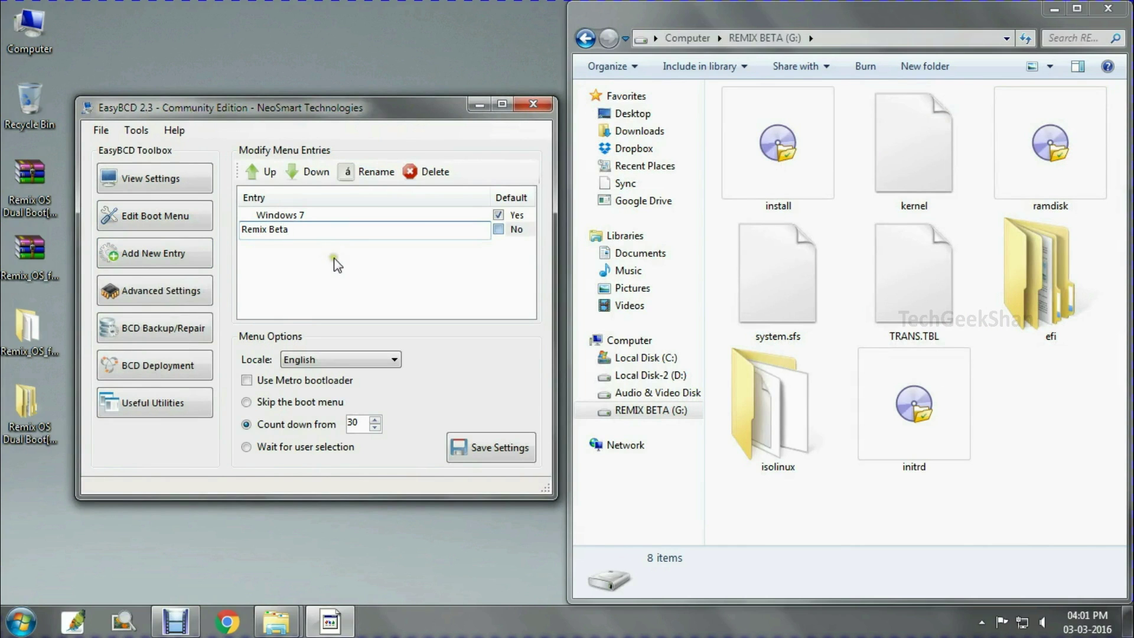
click(472, 452)
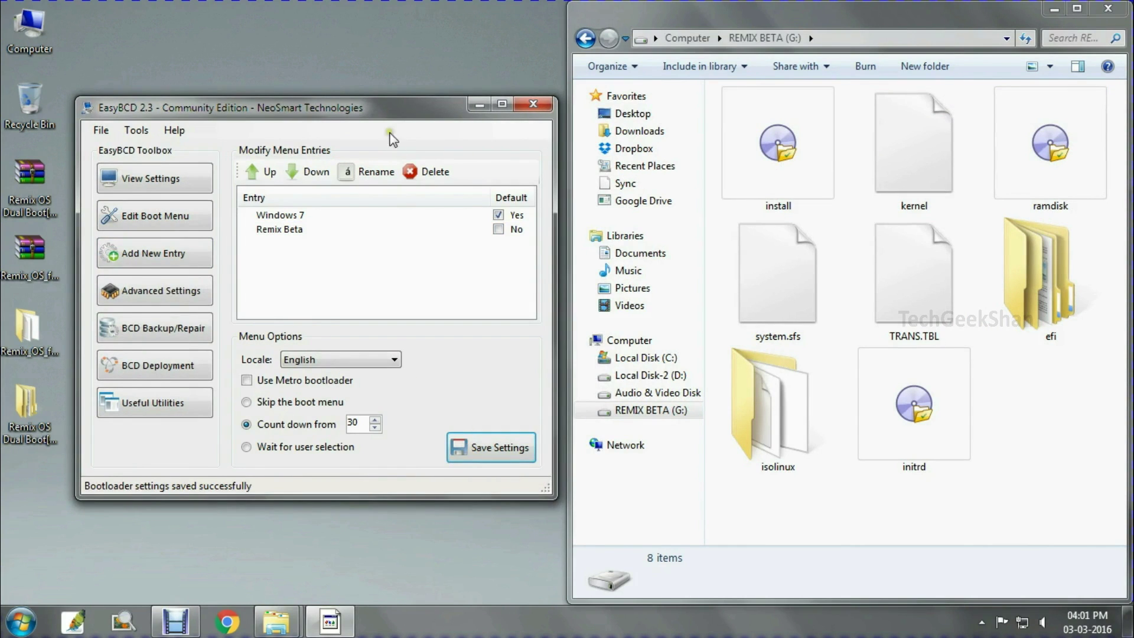
drag(383, 104, 455, 98)
Restart the computer from EasyBCD's Tools menu, confirming with Yes
click(208, 123)
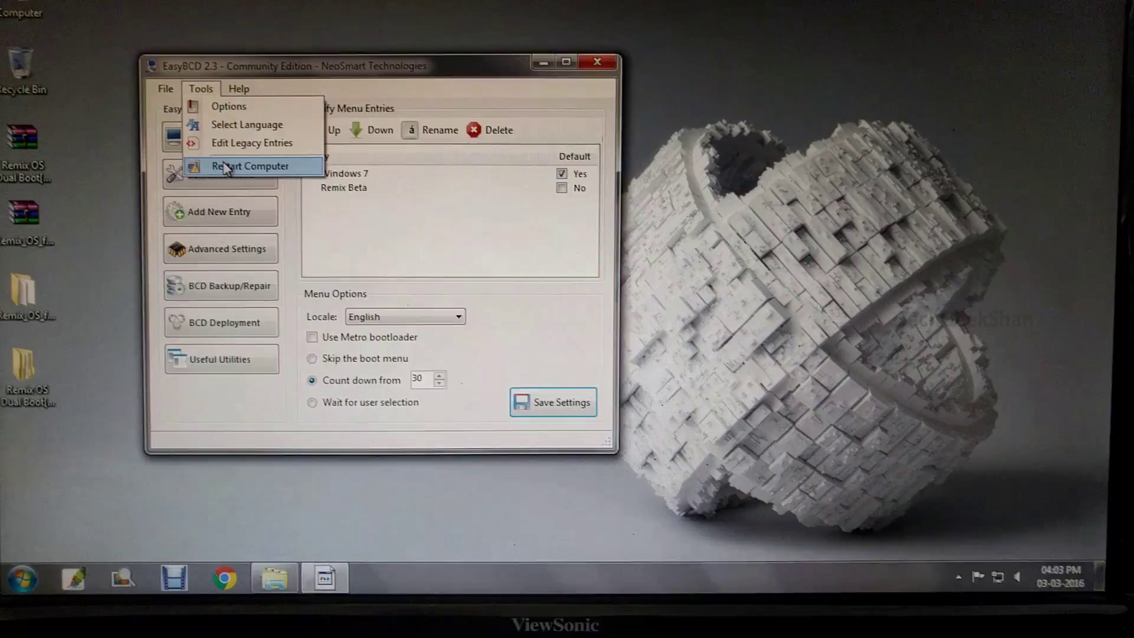
click(237, 200)
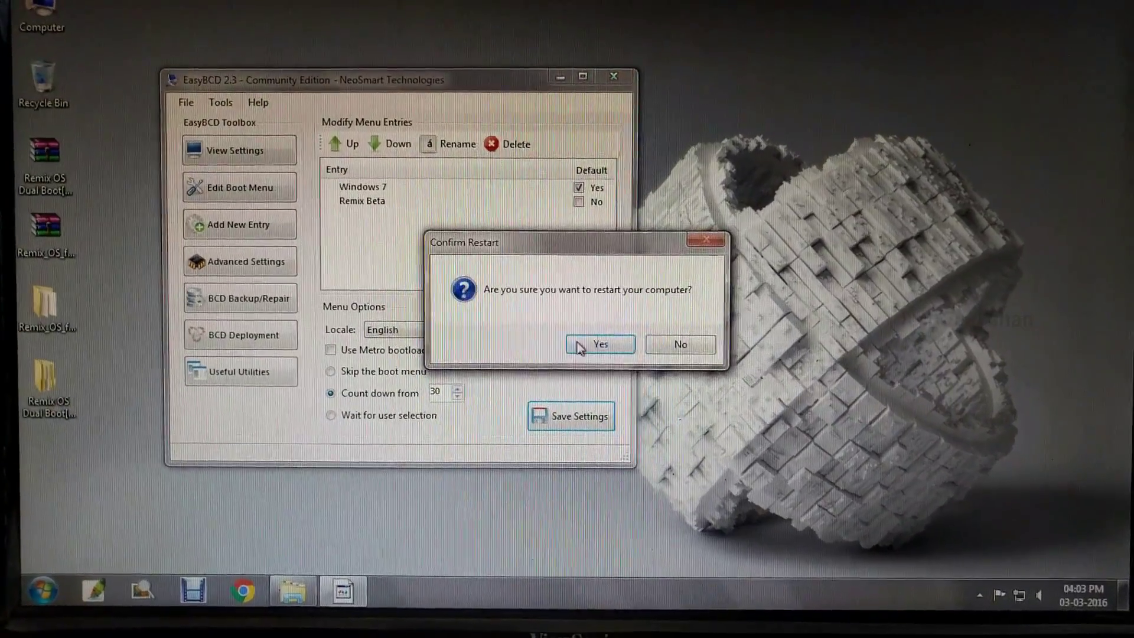
click(577, 342)
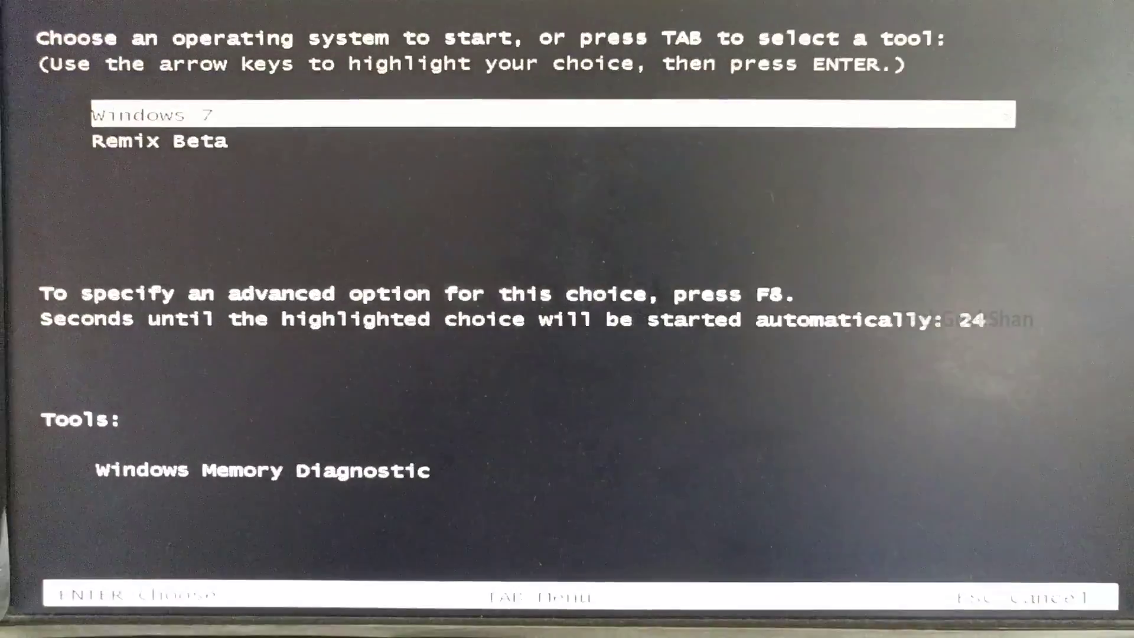
At the boot menu, boot the Remix Beta entry and start Remix OS in Resident Mode
key(Down)
key(Return)
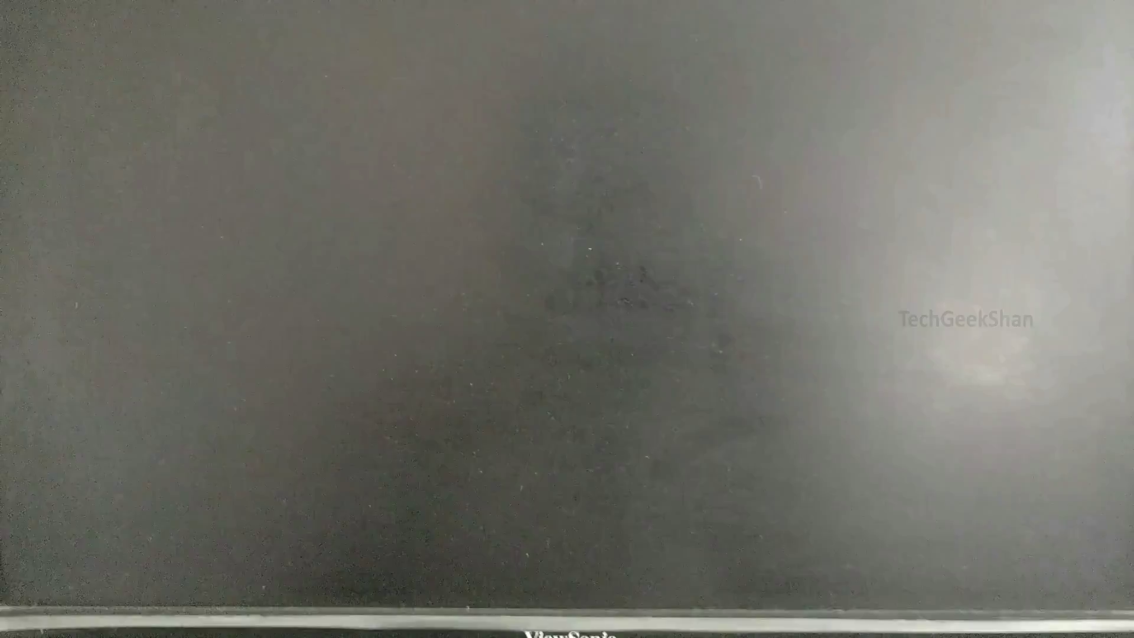
key(Return)
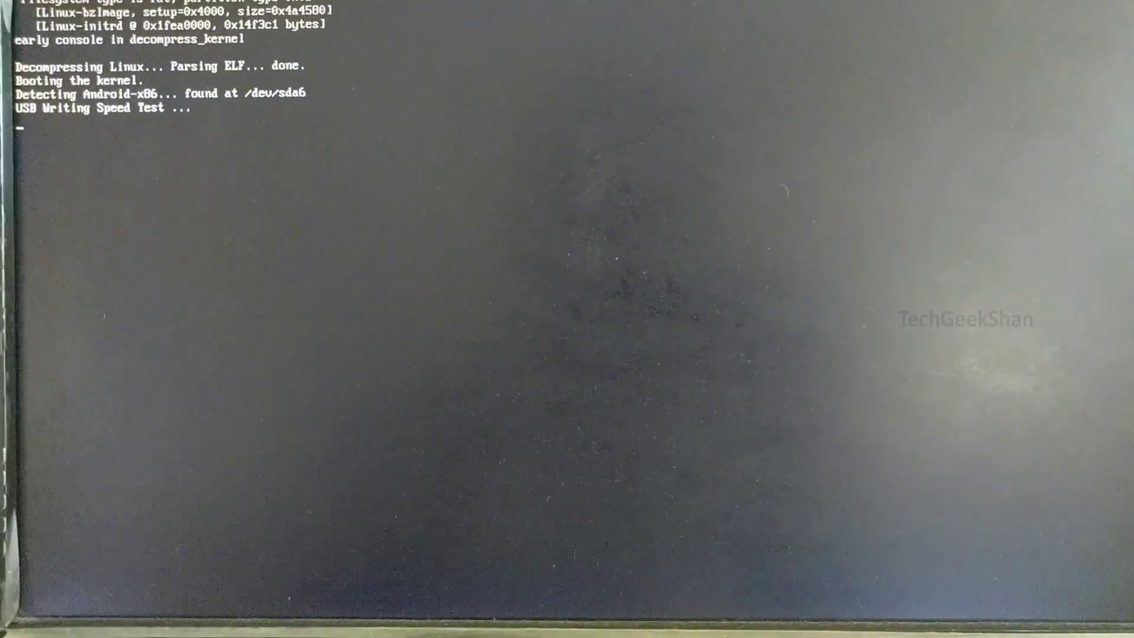